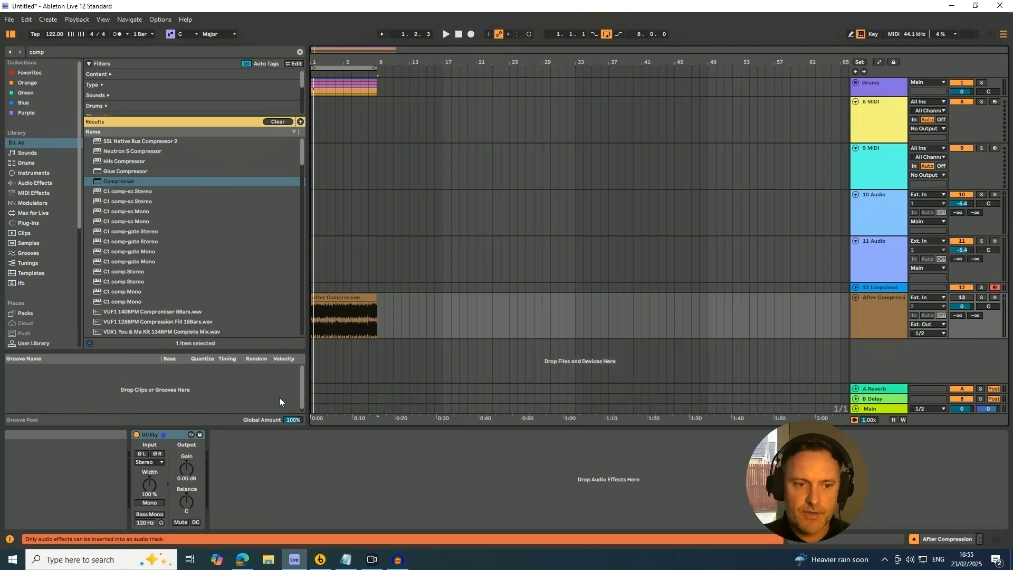
{"action": "left_click", "coordinate": [297, 461]}
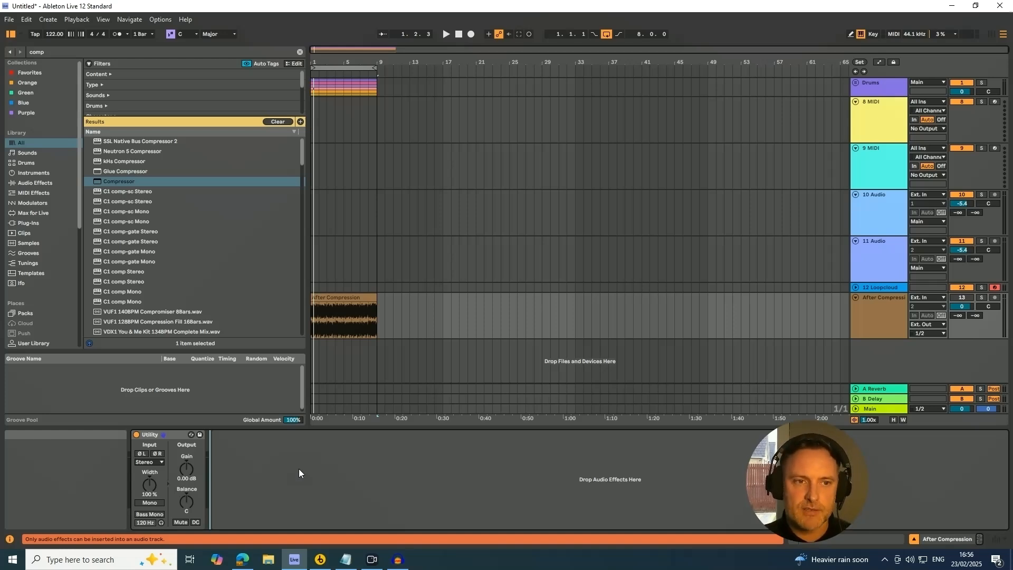
{"action": "left_click", "coordinate": [883, 83]}
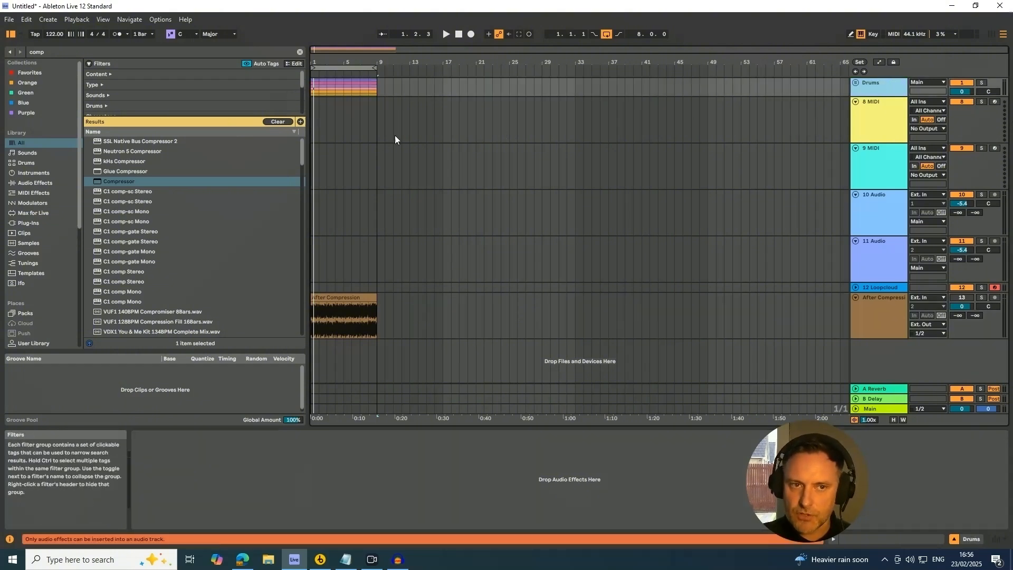
{"action": "left_click", "coordinate": [874, 313]}
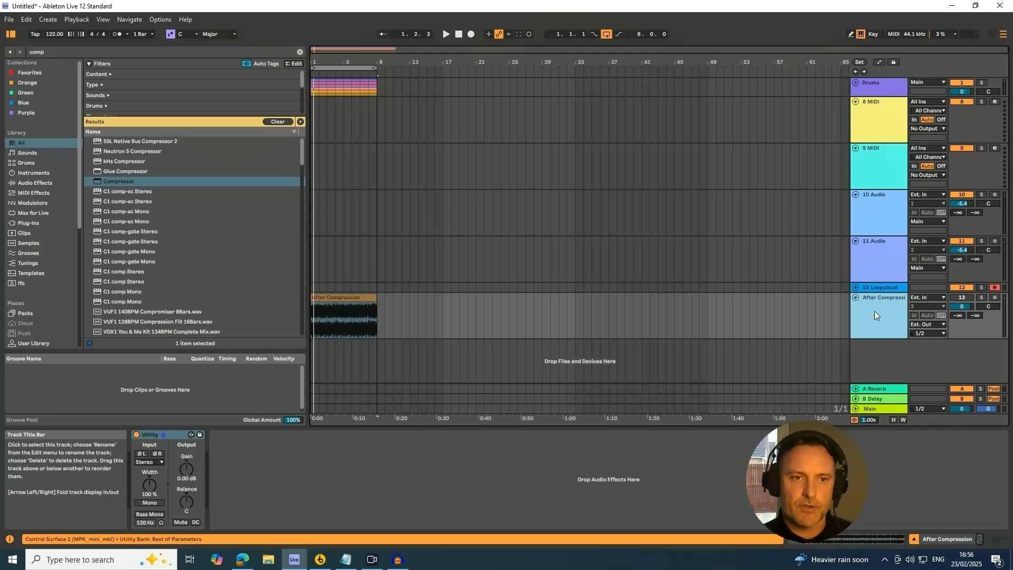
{"action": "key", "text": "ctrl+v"}
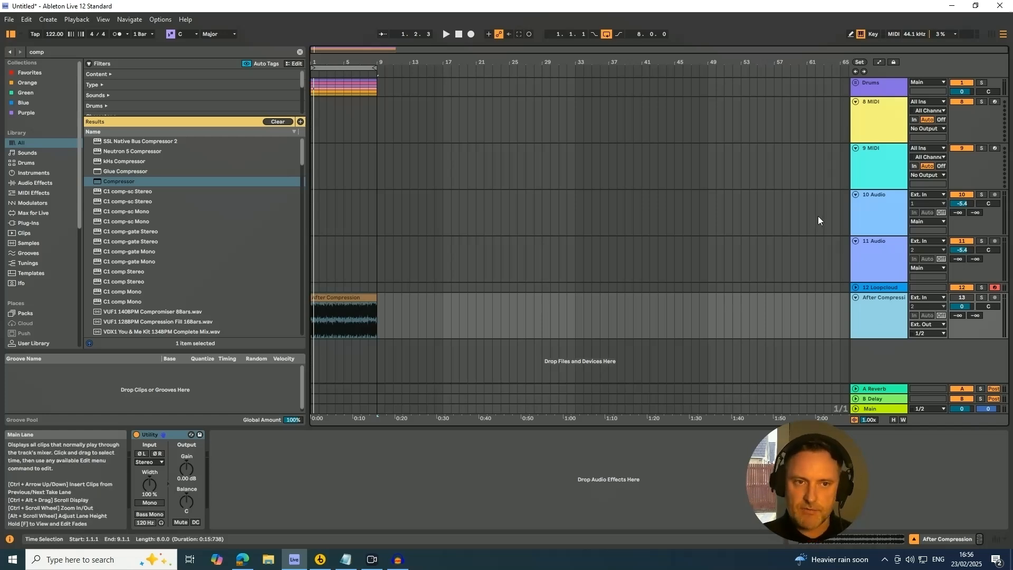
Step: Play the arrangement while toggling solo on the After Compression track to compare it with the full mix
{"action": "key", "text": "space"}
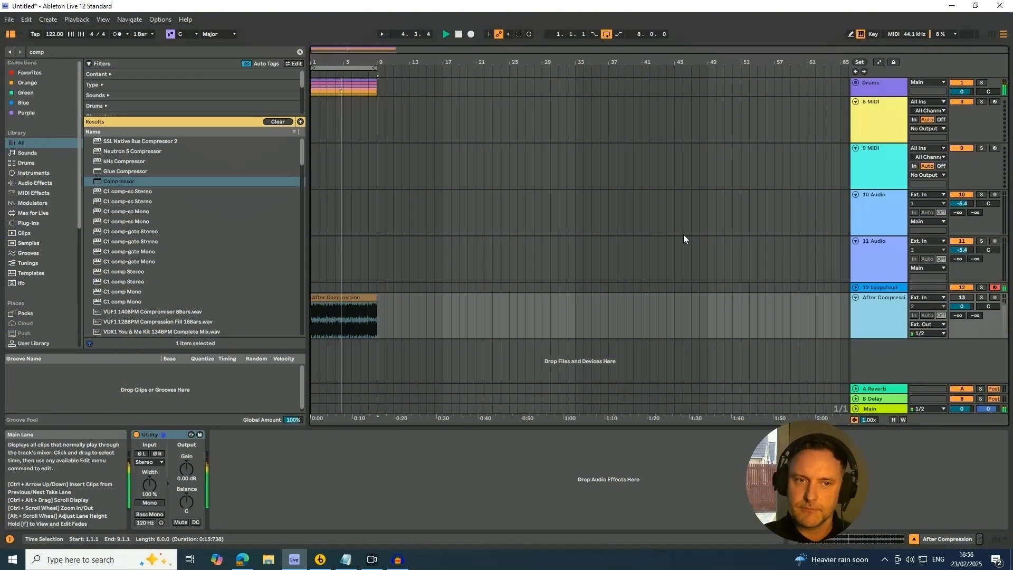
{"action": "left_click", "coordinate": [982, 298]}
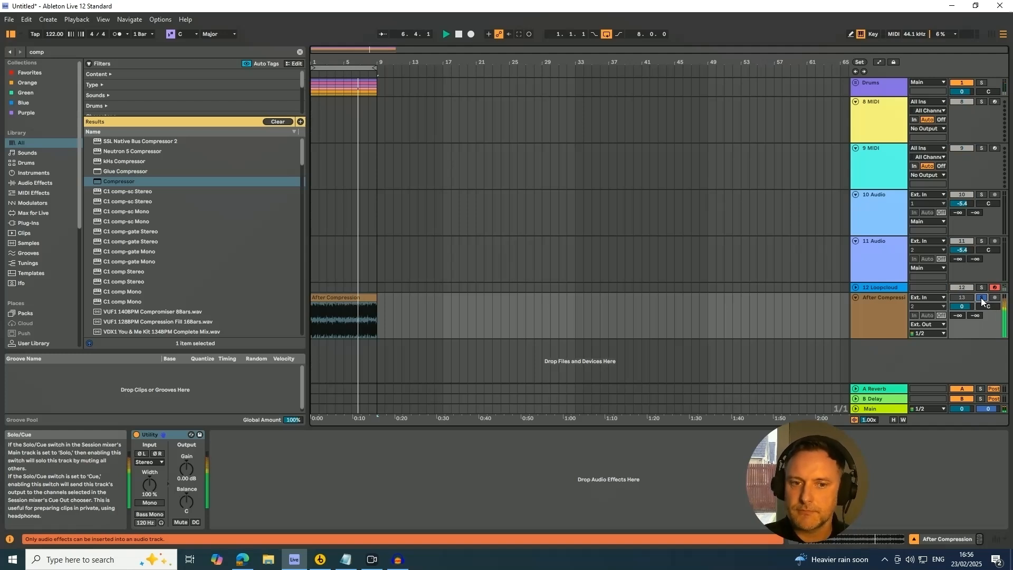
{"action": "left_click", "coordinate": [980, 298]}
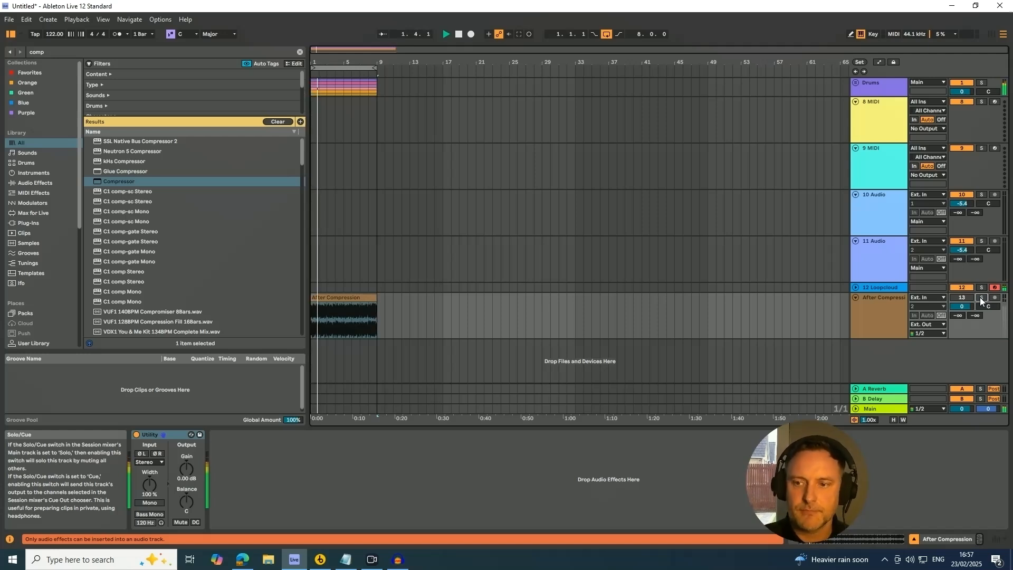
{"action": "left_click", "coordinate": [980, 297]}
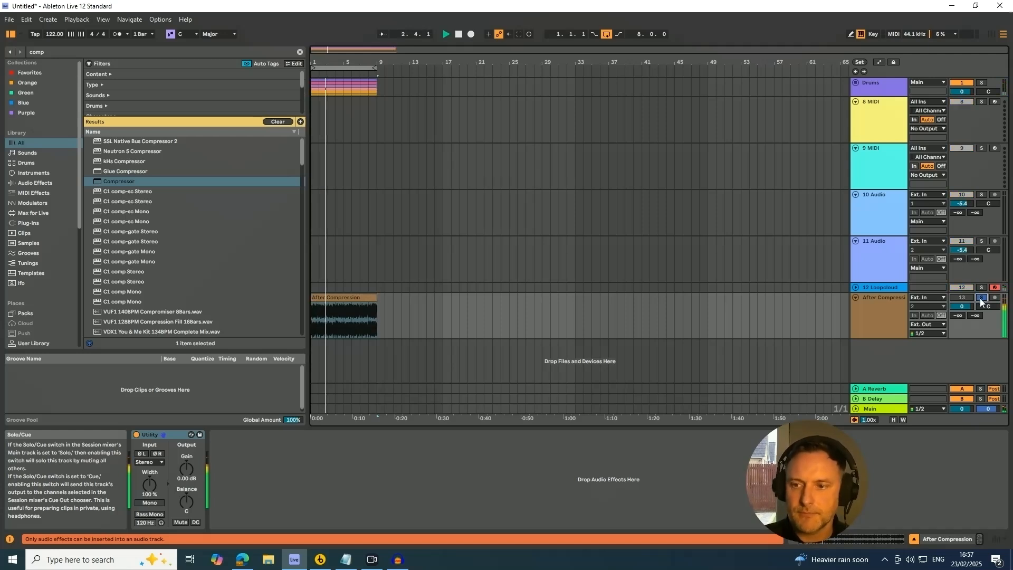
{"action": "left_click", "coordinate": [984, 298]}
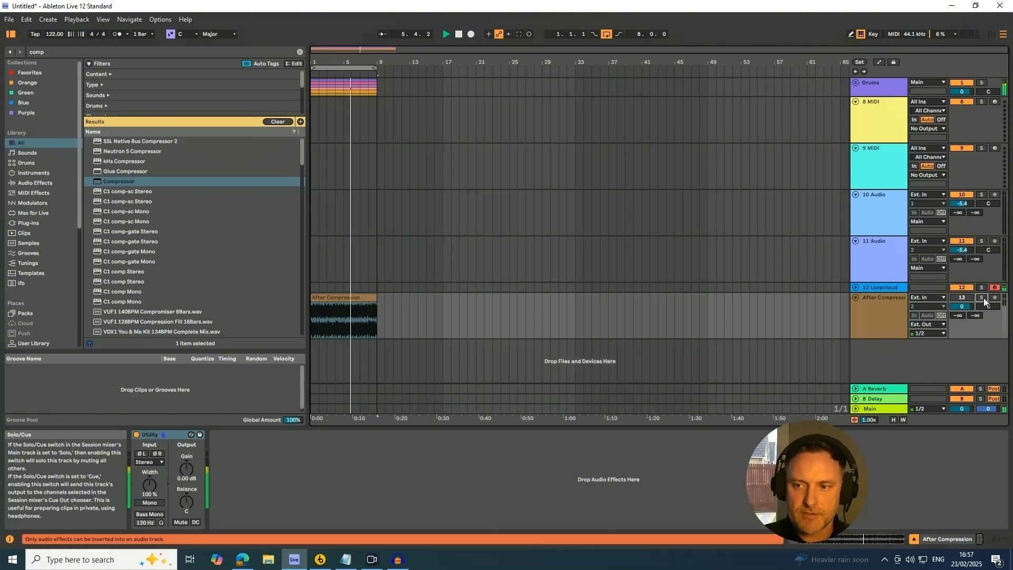
{"action": "left_click", "coordinate": [984, 297]}
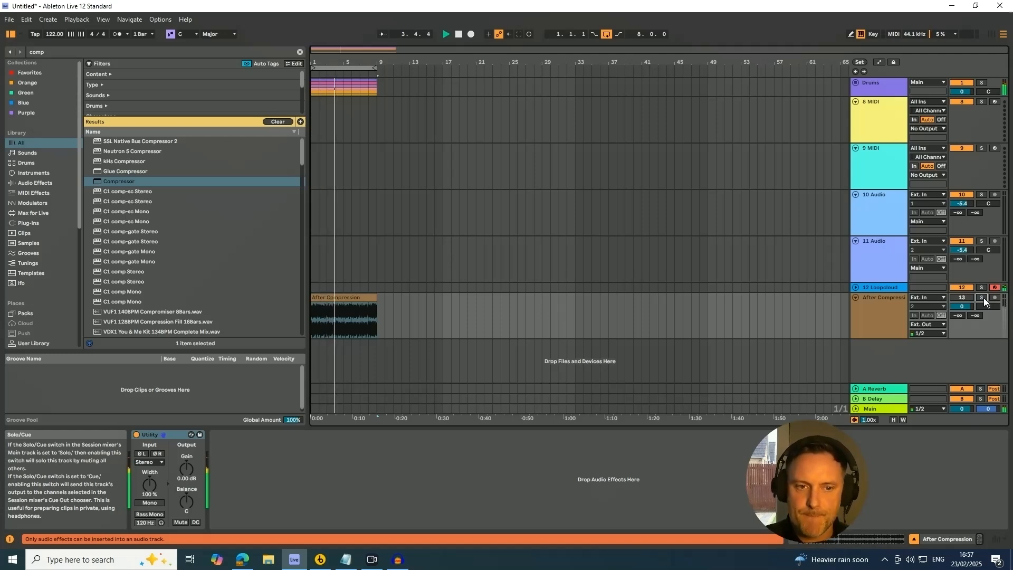
{"action": "left_click", "coordinate": [984, 297]}
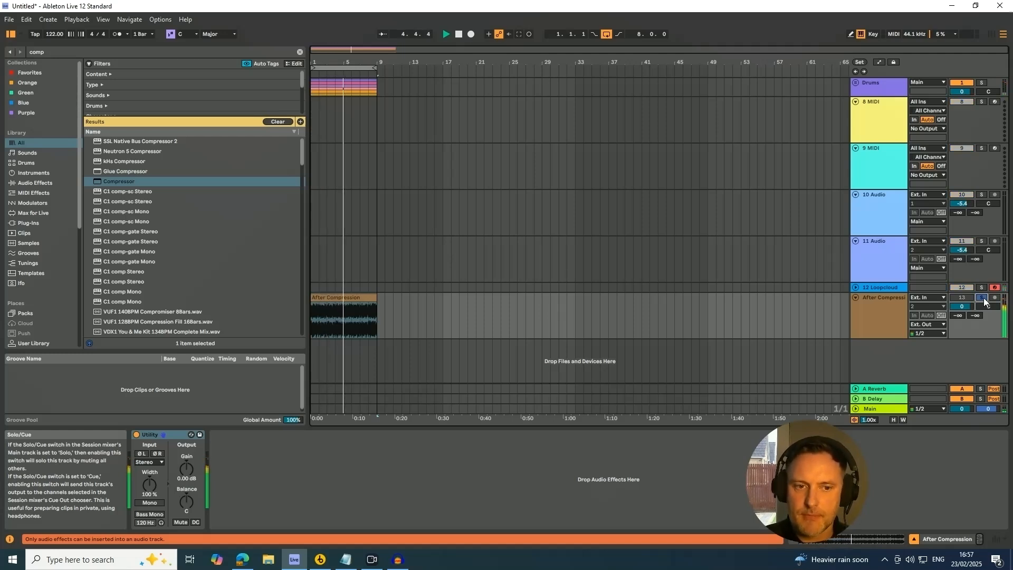
{"action": "key", "text": "space"}
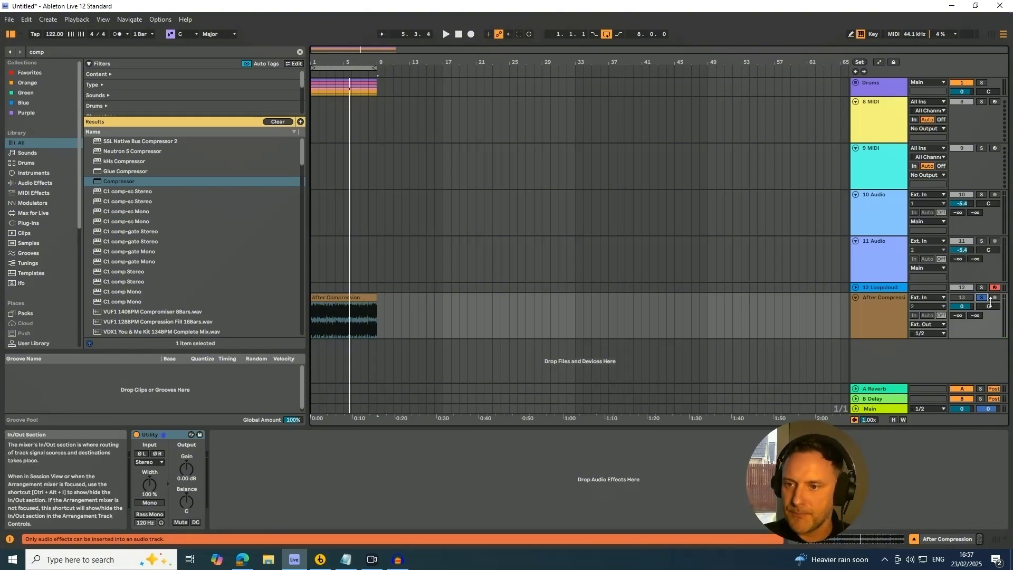
{"action": "left_click", "coordinate": [982, 298]}
Step: Switch to the mixer view and leave the Drums group collapsed
{"action": "left_click", "coordinate": [867, 304]}
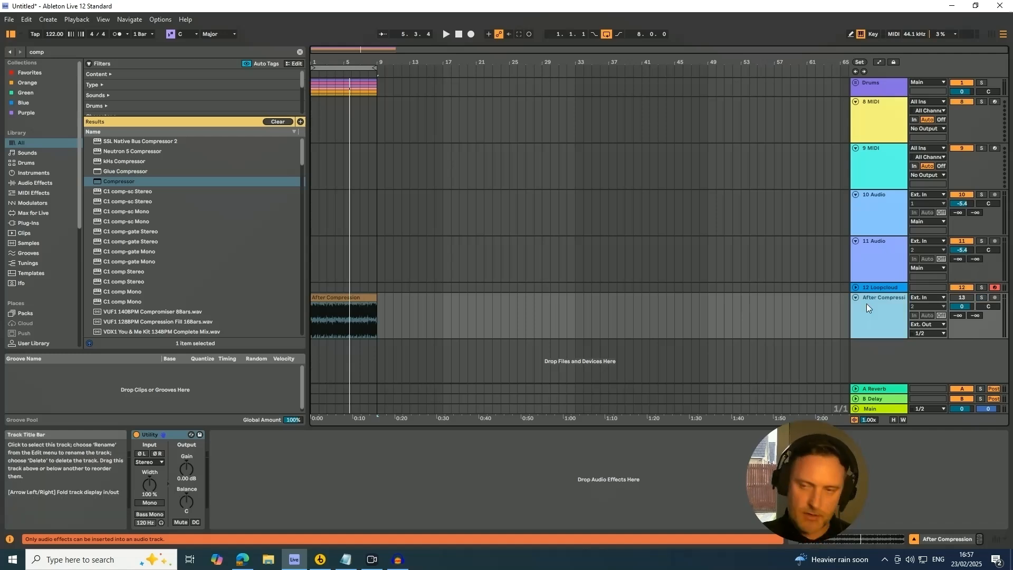
{"action": "left_click", "coordinate": [856, 83]}
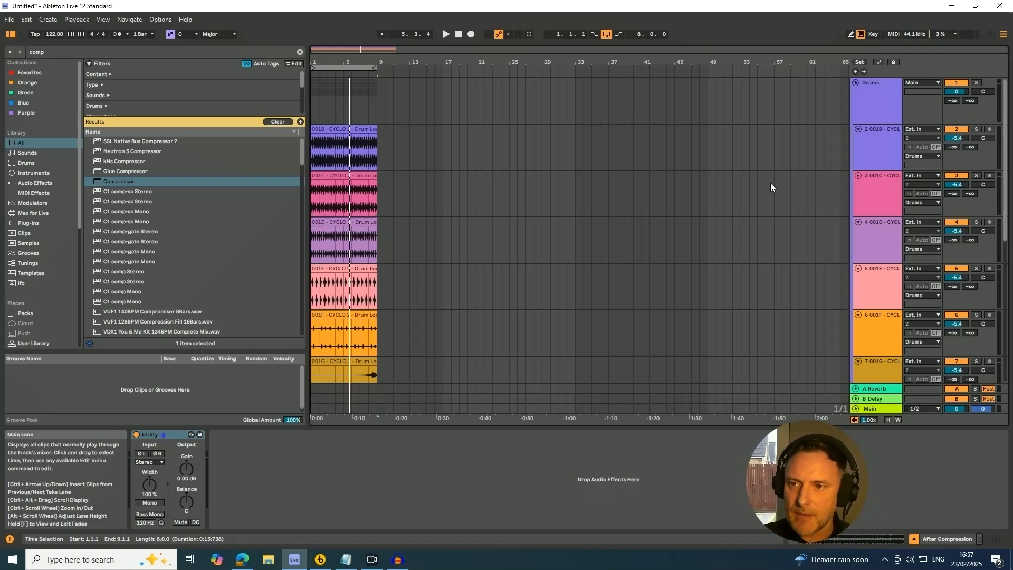
{"action": "key", "text": "Tab"}
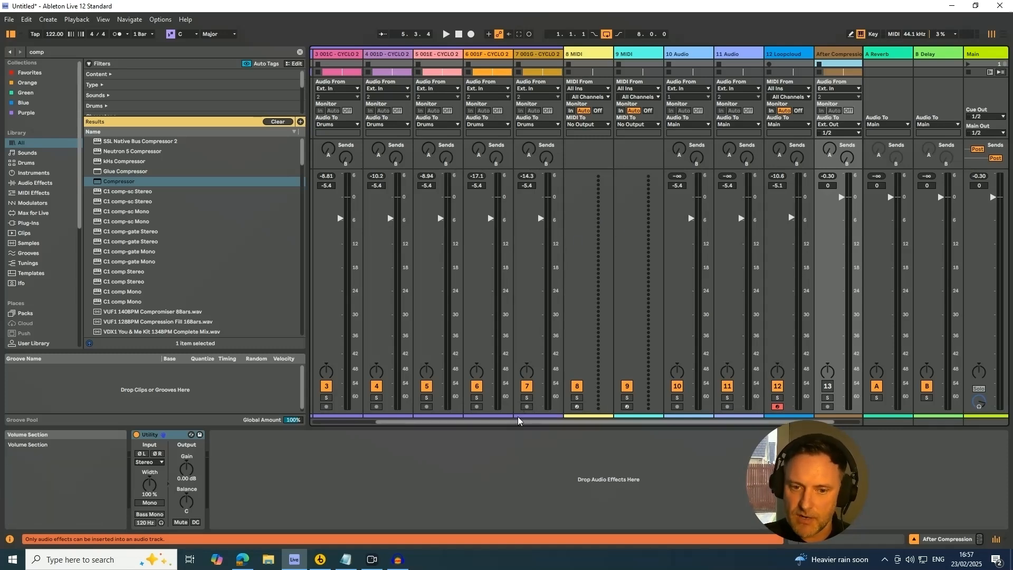
{"action": "left_click_drag", "start_coordinate": [518, 422], "coordinate": [428, 422]}
{"action": "left_click", "coordinate": [327, 54]}
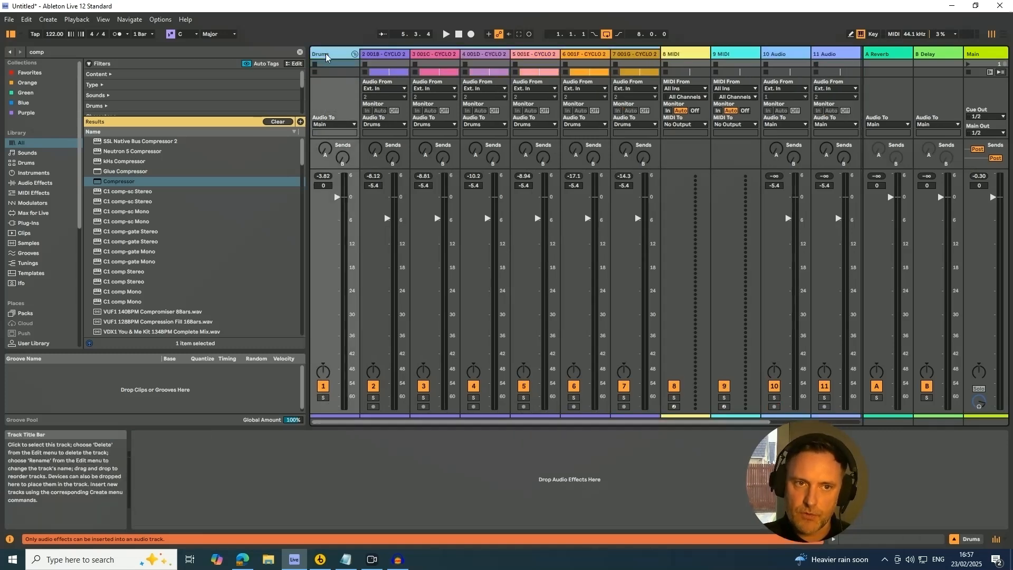
{"action": "left_click", "coordinate": [354, 55]}
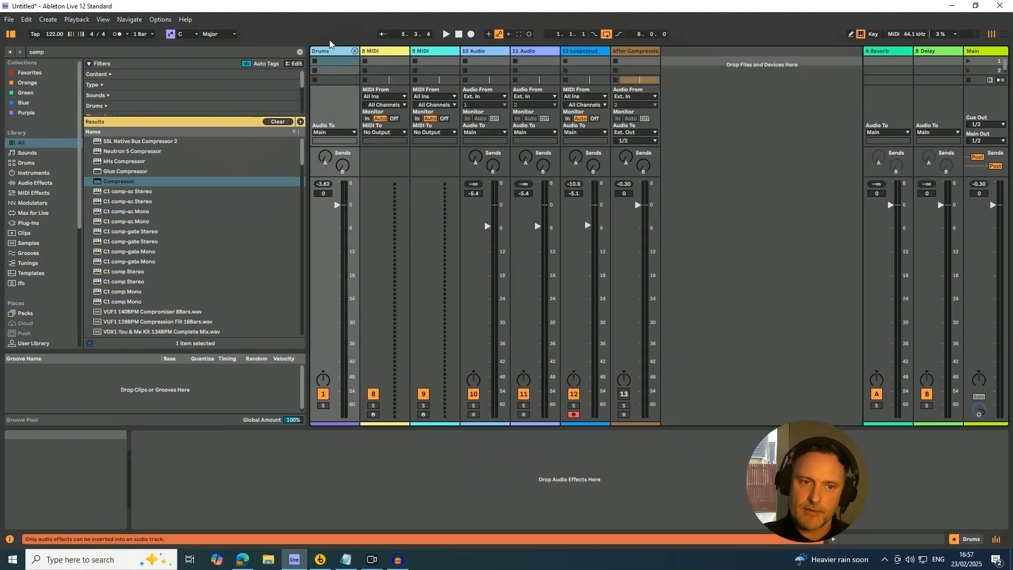
{"action": "left_click", "coordinate": [354, 51]}
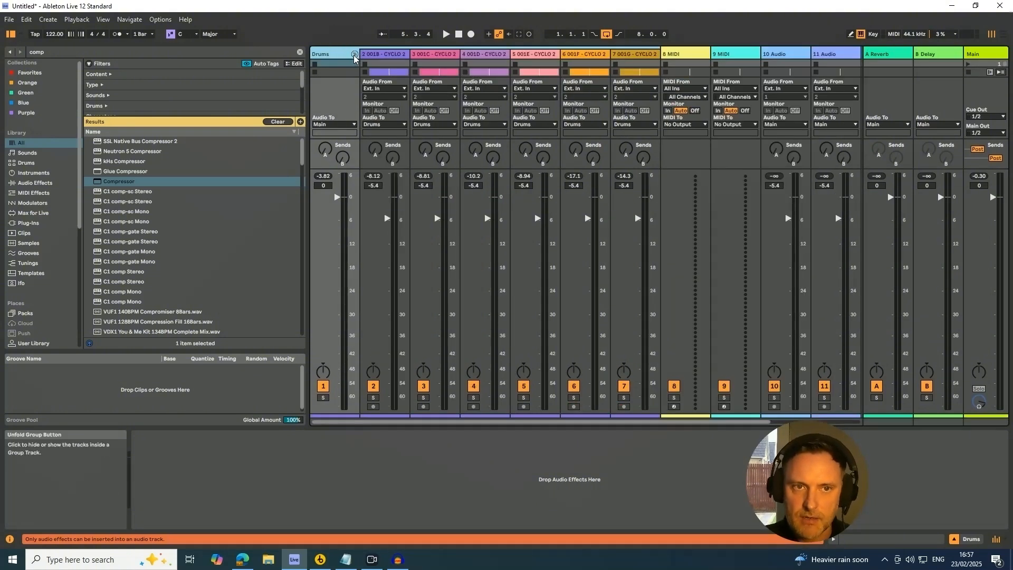
{"action": "left_click", "coordinate": [354, 55]}
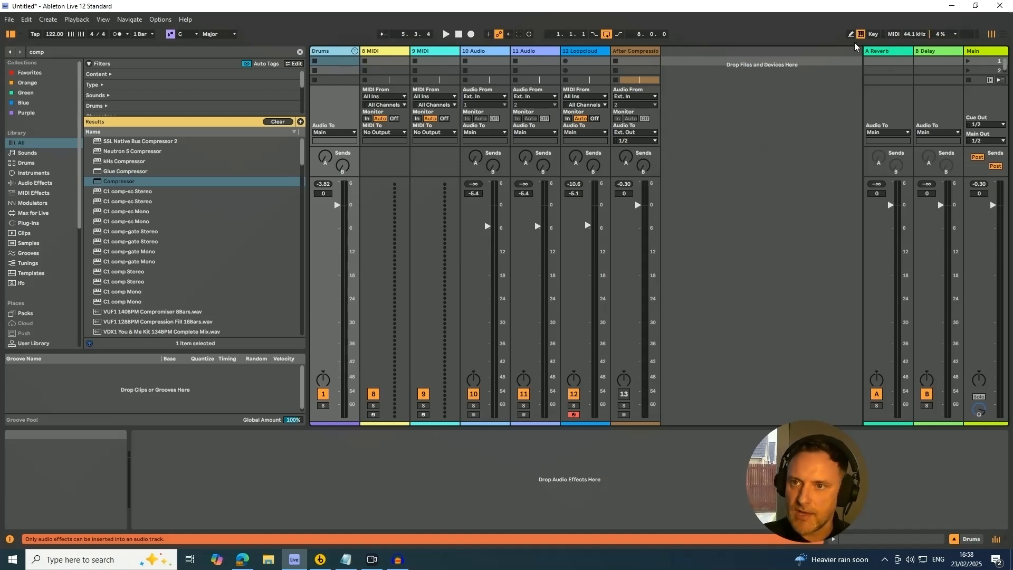
Step: Insert a new return track named Parallel
{"action": "right_click", "coordinate": [885, 51]}
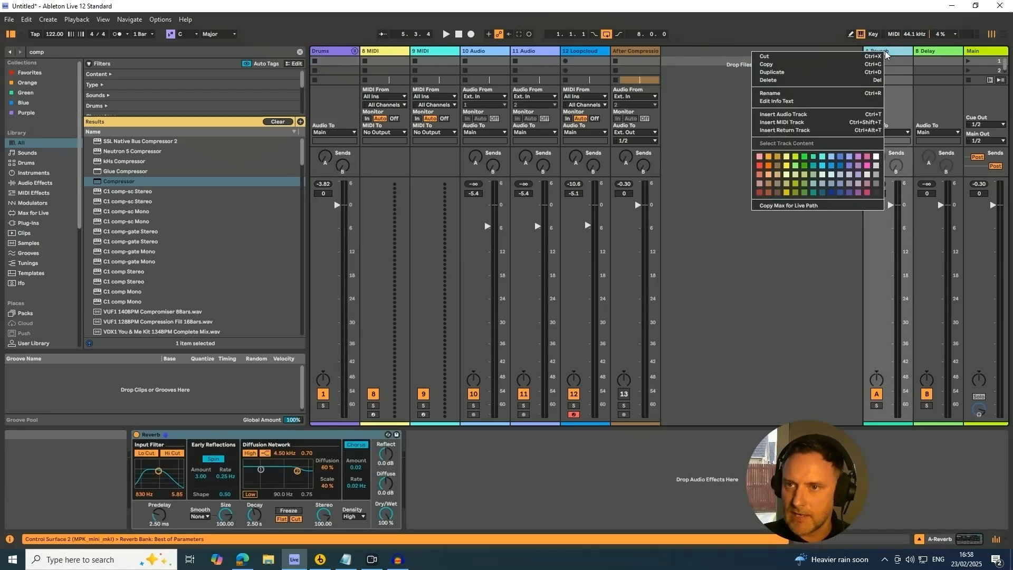
{"action": "left_click", "coordinate": [784, 130]}
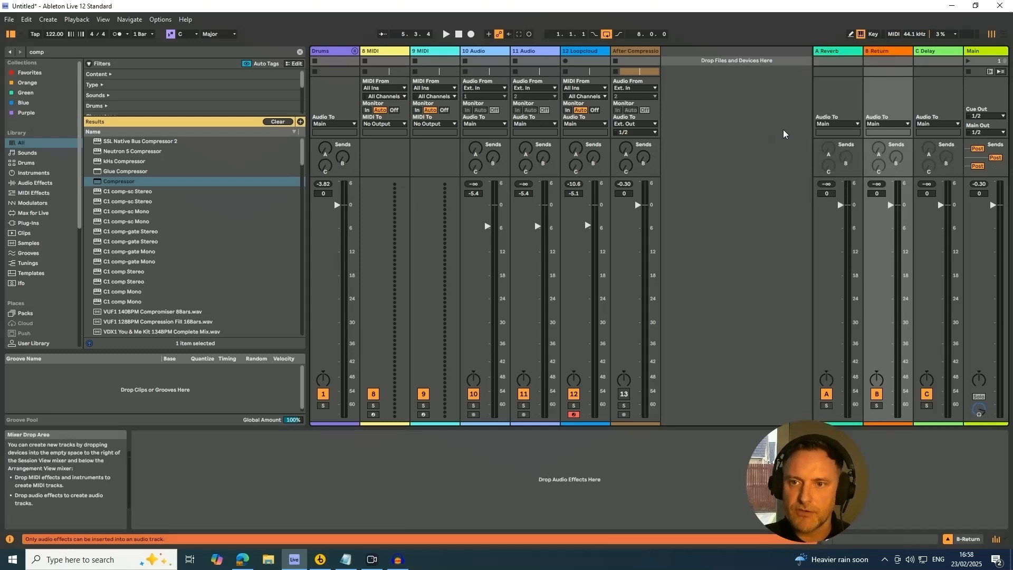
{"action": "left_click", "coordinate": [883, 49]}
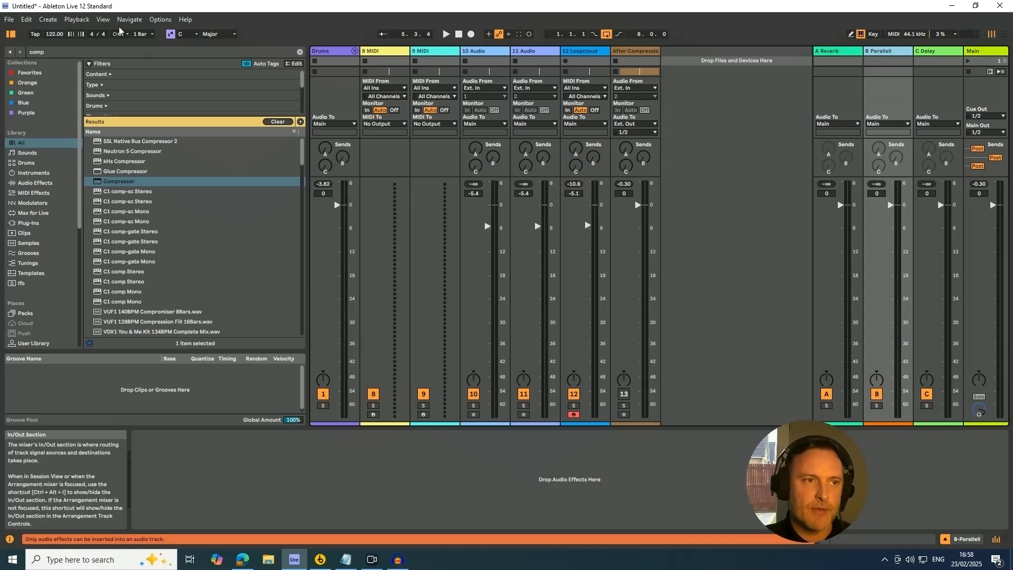
Step: Search the browser for "compre" and add the Compressor device to the Parallel return track
{"action": "left_click", "coordinate": [102, 52]}
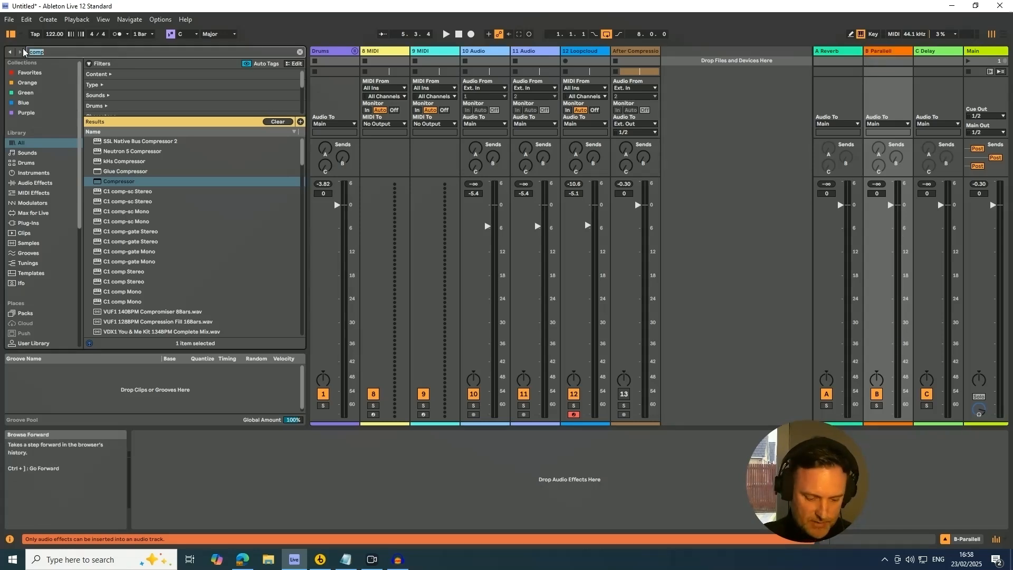
{"action": "type", "text": "compre"}
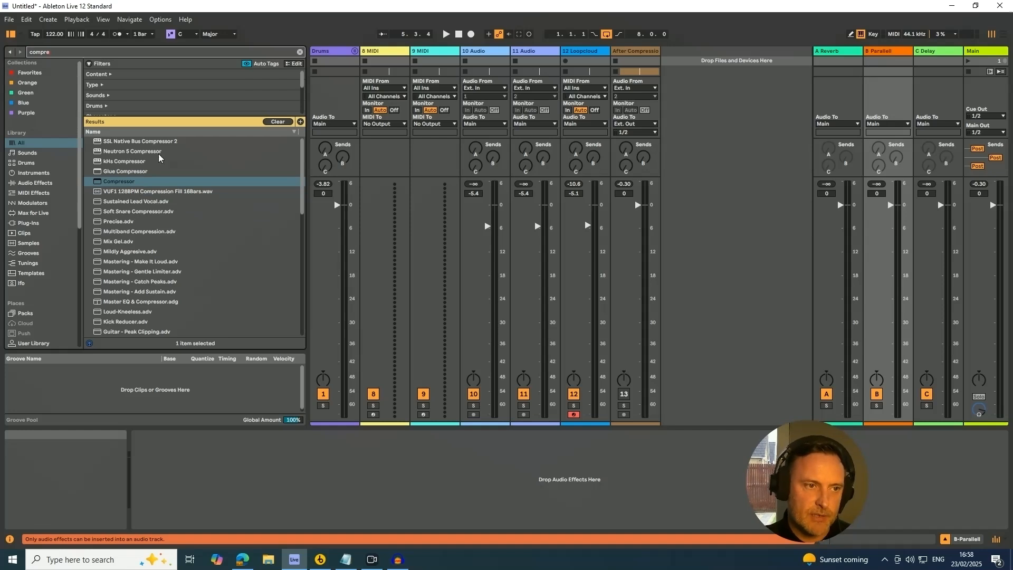
{"action": "left_click_drag", "start_coordinate": [122, 182], "coordinate": [144, 242]}
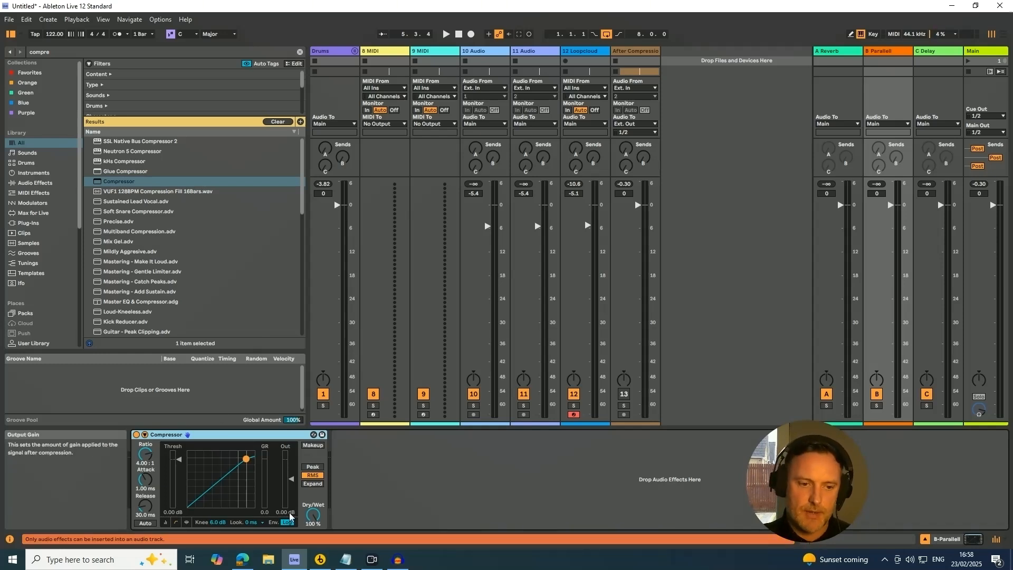
Step: Switch the Compressor to its activity display and set its release to about 33.9 ms
{"action": "left_click", "coordinate": [186, 523]}
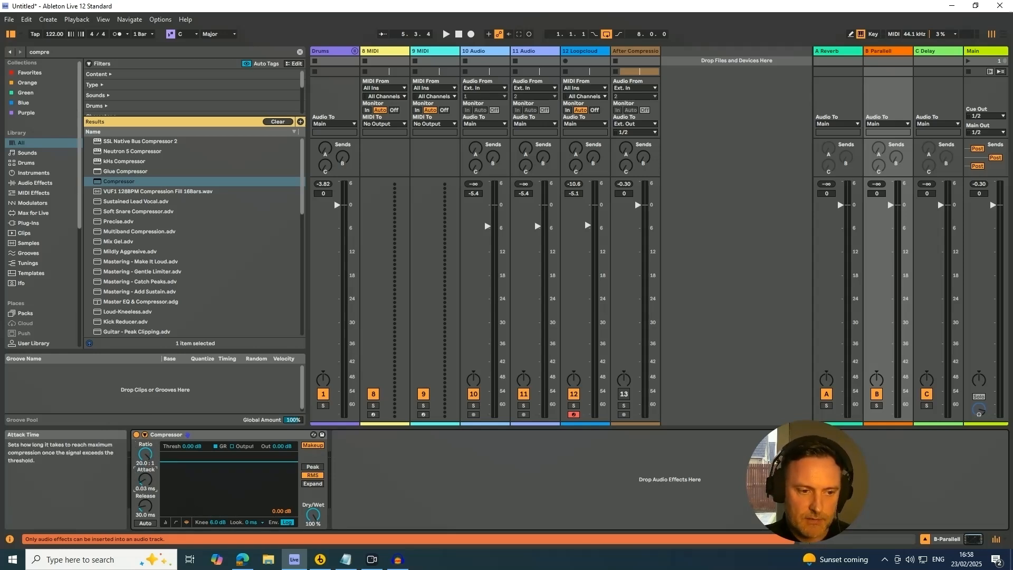
{"action": "left_click_drag", "start_coordinate": [145, 506], "coordinate": [146, 501]}
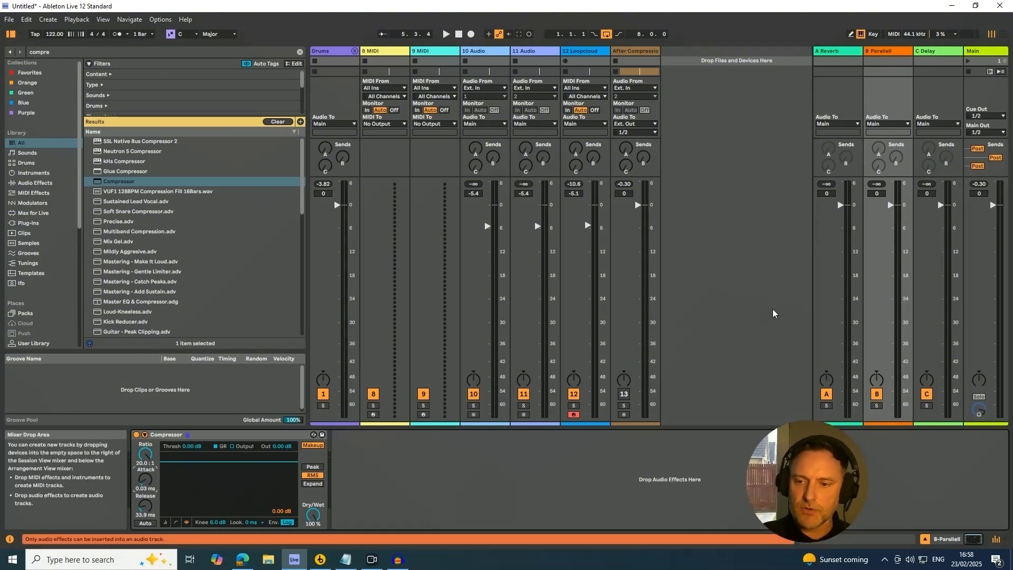
Step: Solo the Parallel return and adjust the Drums group's send B and the return's volume fader
{"action": "left_click", "coordinate": [876, 407]}
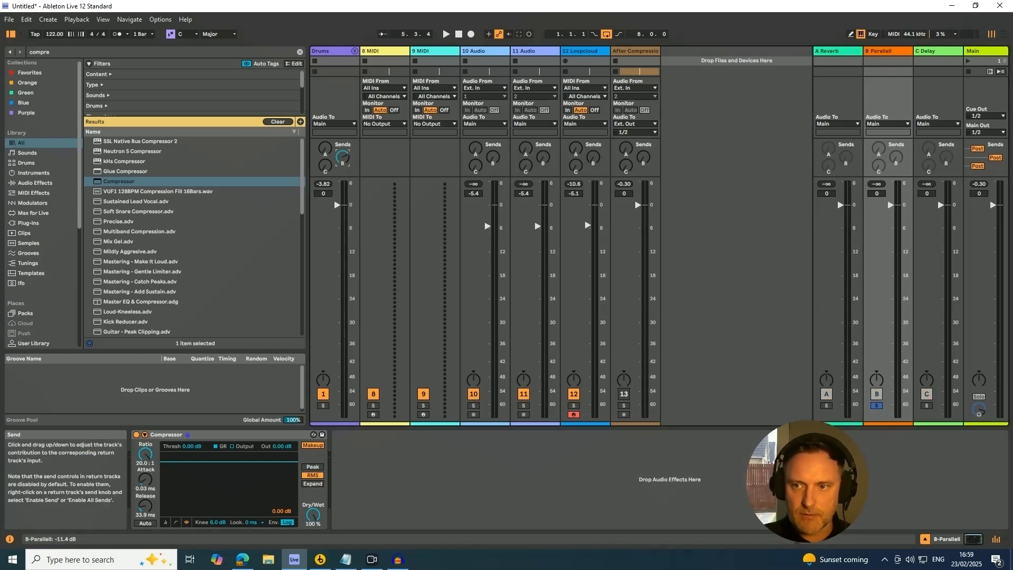
{"action": "left_click_drag", "start_coordinate": [343, 157], "coordinate": [343, 149]}
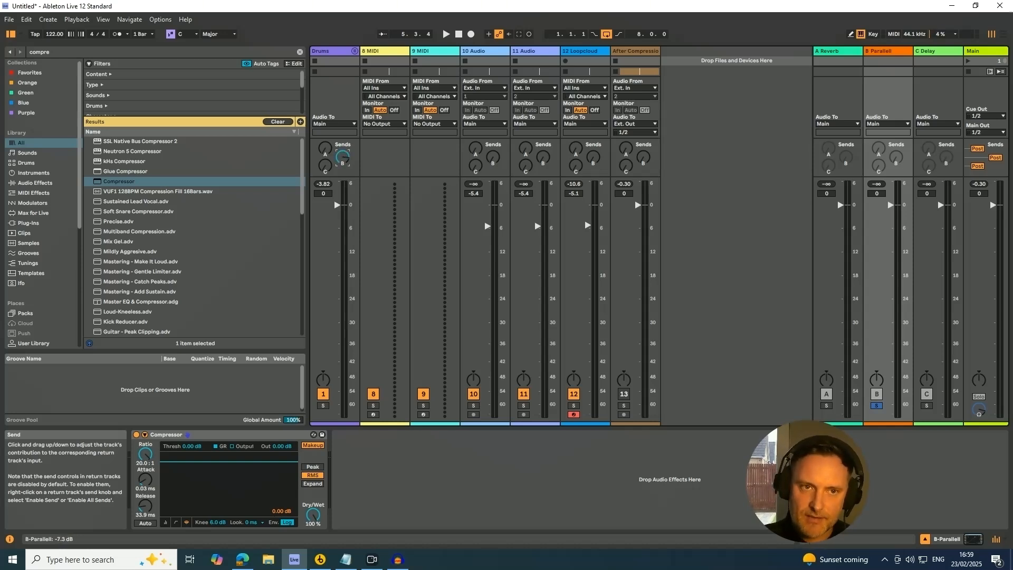
{"action": "left_click_drag", "start_coordinate": [343, 157], "coordinate": [343, 162]}
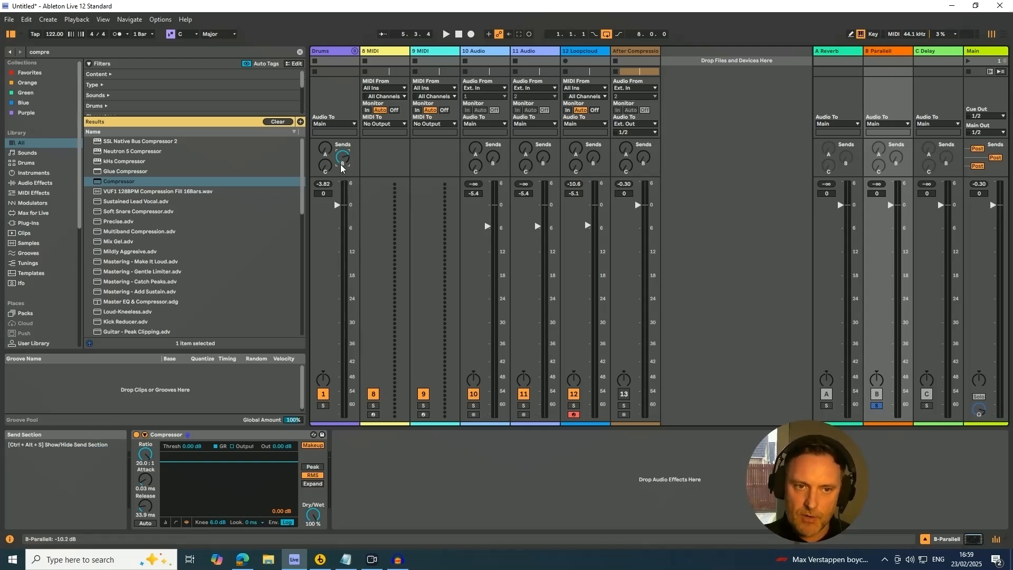
{"action": "left_click_drag", "start_coordinate": [342, 167], "coordinate": [341, 180]}
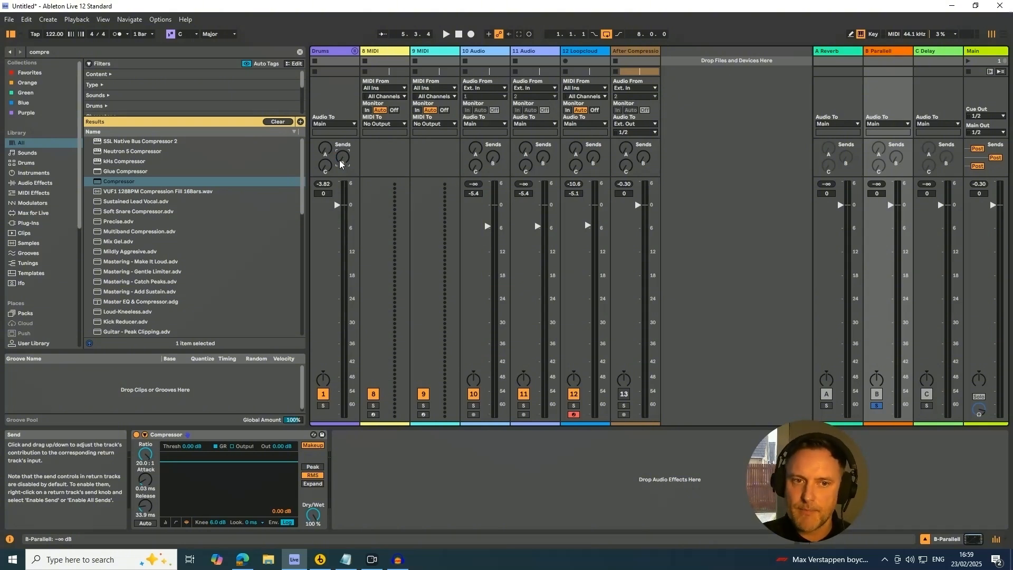
{"action": "left_click_drag", "start_coordinate": [892, 206], "coordinate": [892, 236]}
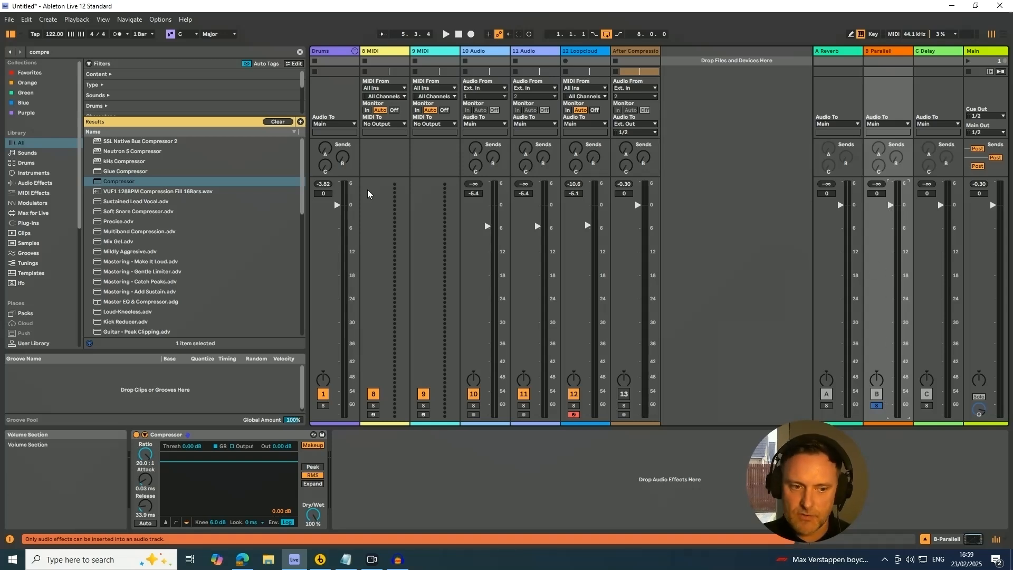
Step: During playback, set the Compressor threshold to -18.1 dB and the Drums send to Parallel to about -29 dB
{"action": "key", "text": "space"}
{"action": "left_click_drag", "start_coordinate": [345, 163], "coordinate": [345, 140]}
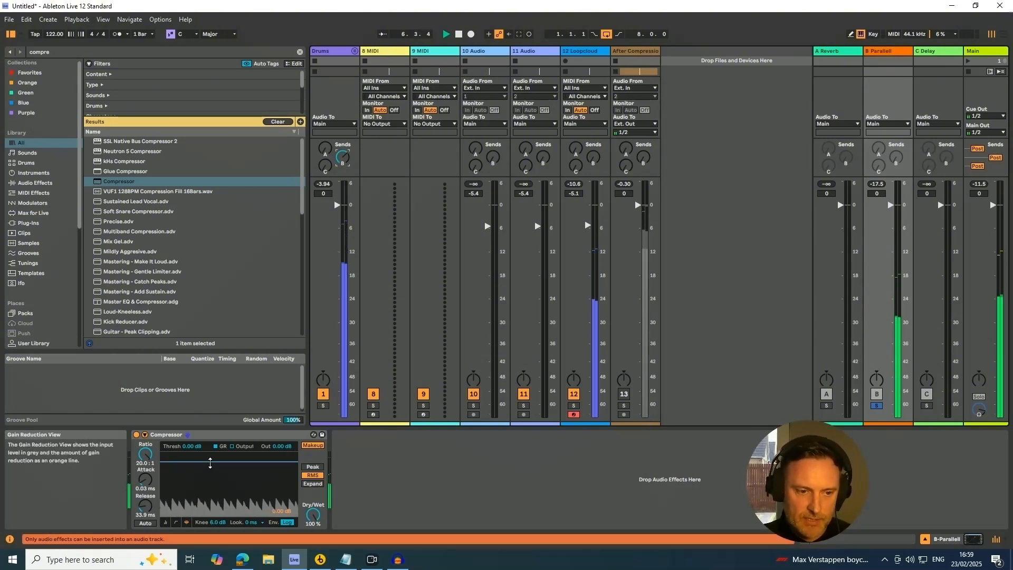
{"action": "left_click_drag", "start_coordinate": [208, 461], "coordinate": [208, 491]}
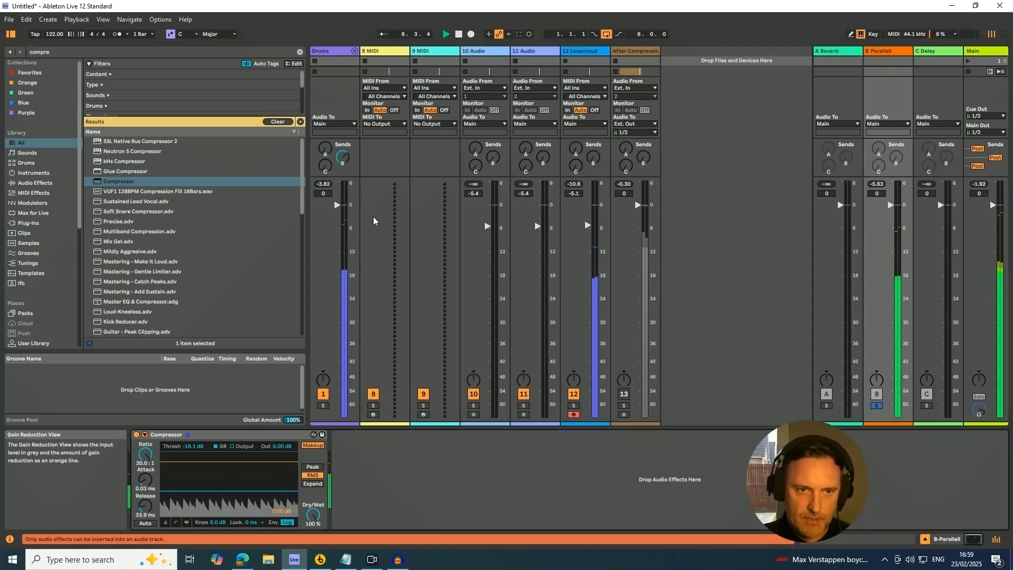
{"action": "left_click_drag", "start_coordinate": [343, 157], "coordinate": [343, 189]}
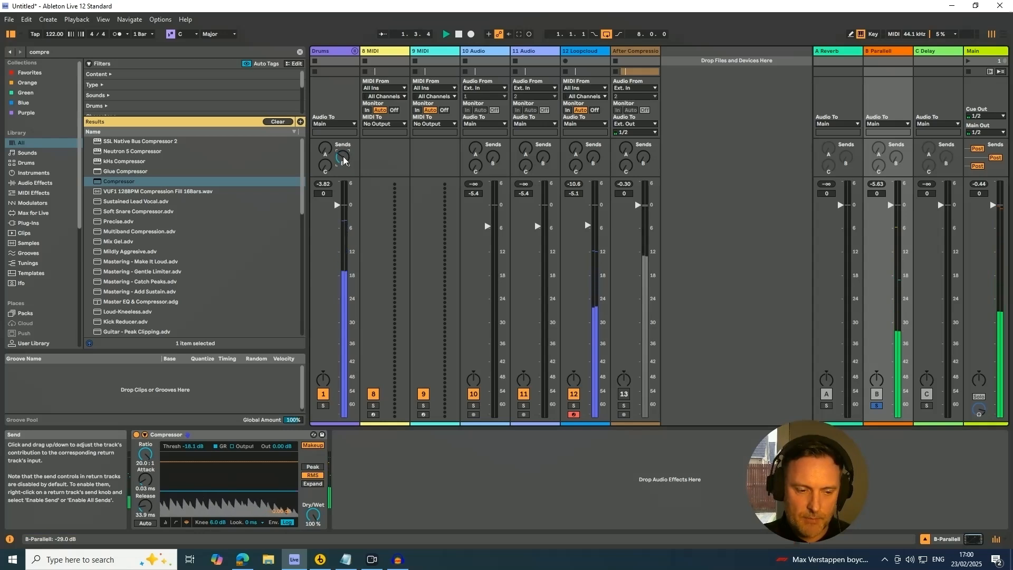
Step: Lower the Compressor threshold to -53.1 dB and set the Drums send to Parallel to -32.0 dB
{"action": "left_click_drag", "start_coordinate": [194, 505], "coordinate": [194, 556]}
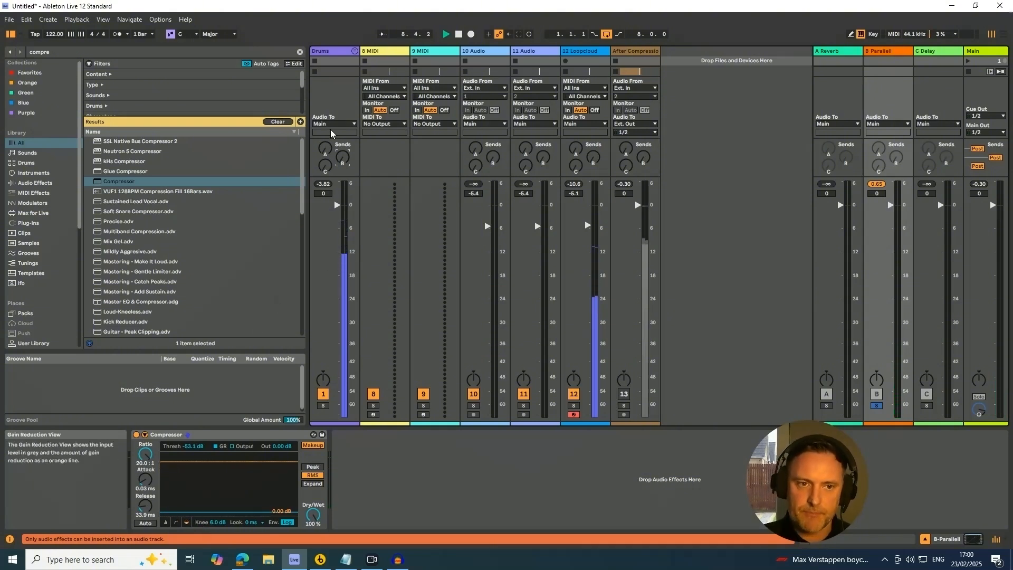
{"action": "left_click_drag", "start_coordinate": [343, 157], "coordinate": [343, 153]}
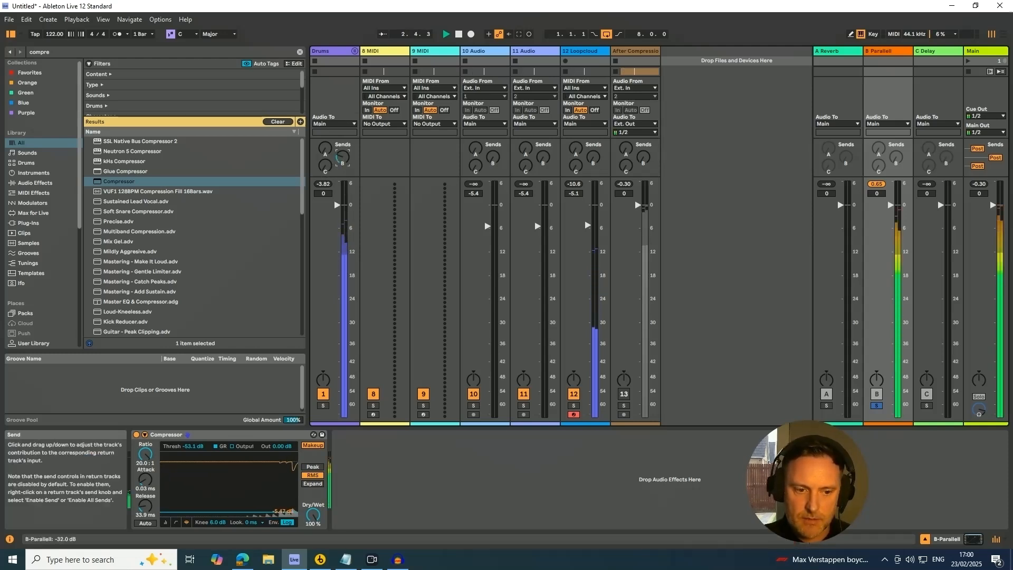
{"action": "left_click_drag", "start_coordinate": [343, 153], "coordinate": [343, 152]}
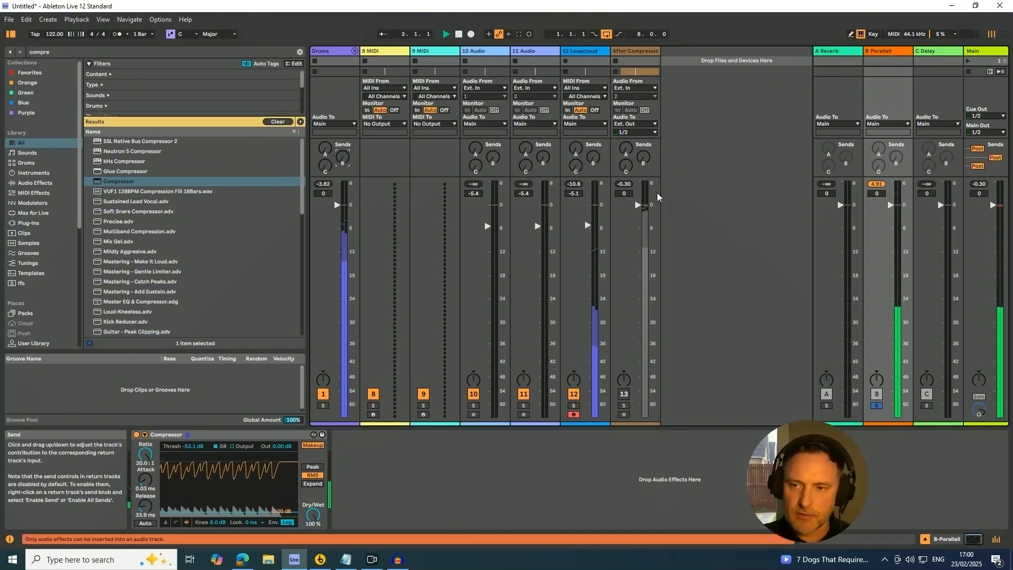
Step: Pull the Parallel return's volume fader down to about -28 dB, nudge the Drums send, and restart playback
{"action": "key", "text": "space"}
{"action": "left_click_drag", "start_coordinate": [891, 205], "coordinate": [891, 420]}
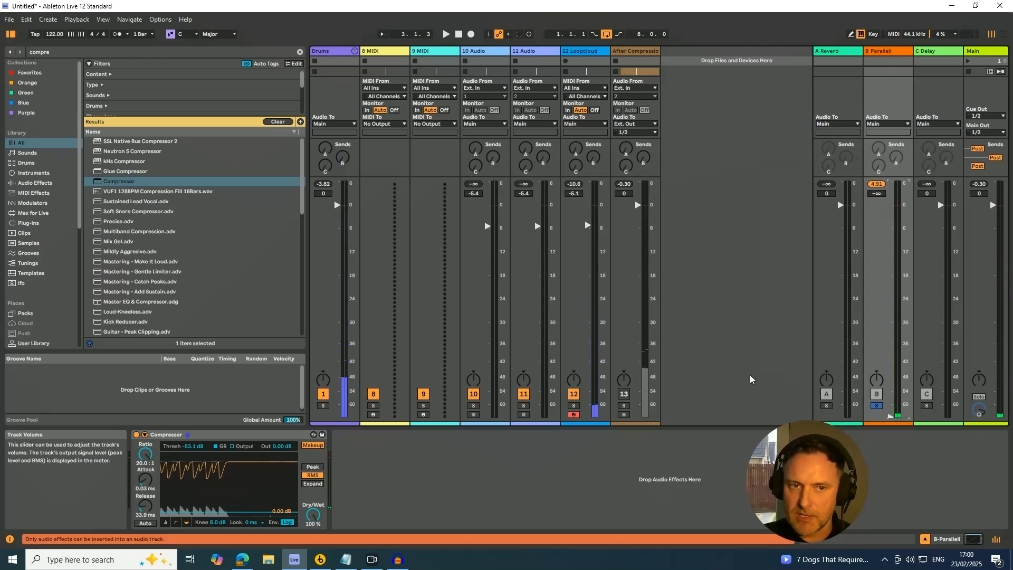
{"action": "left_click_drag", "start_coordinate": [349, 165], "coordinate": [349, 161]}
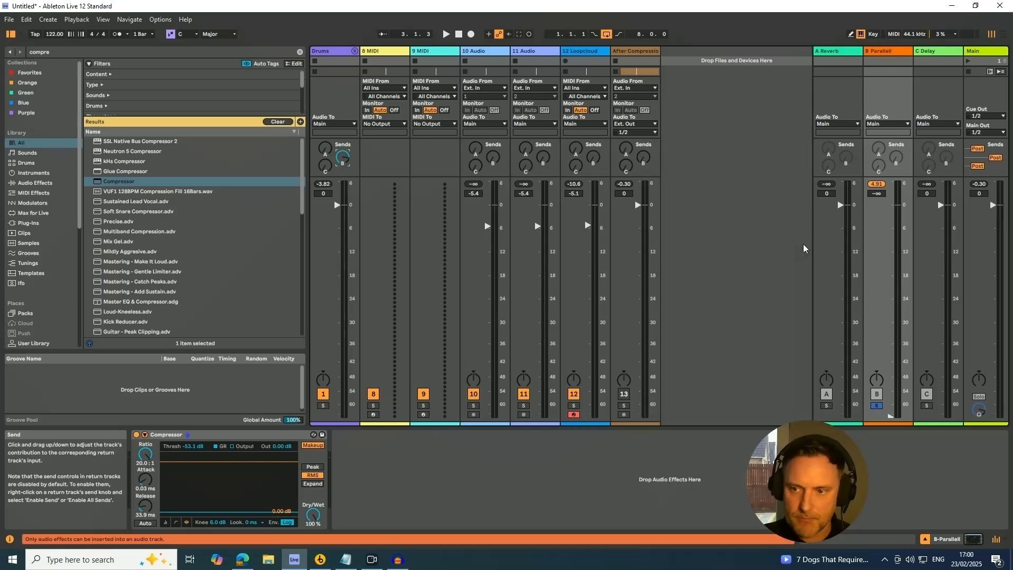
{"action": "mouse_move", "coordinate": [890, 416]}
{"action": "left_mouse_down"}
{"action": "mouse_move", "coordinate": [891, 346]}
{"action": "mouse_move", "coordinate": [891, 416]}
{"action": "left_mouse_up"}
{"action": "key", "text": "space"}
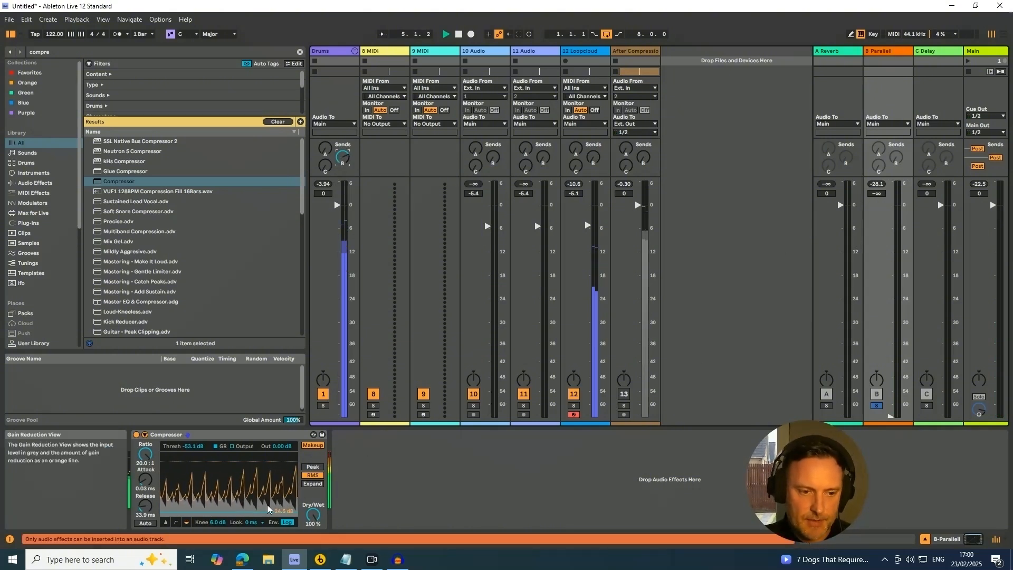
Step: Set the Compressor threshold to -40.3 dB and raise the Parallel return's volume to about -15.5 dB
{"action": "left_click_drag", "start_coordinate": [268, 512], "coordinate": [268, 505]}
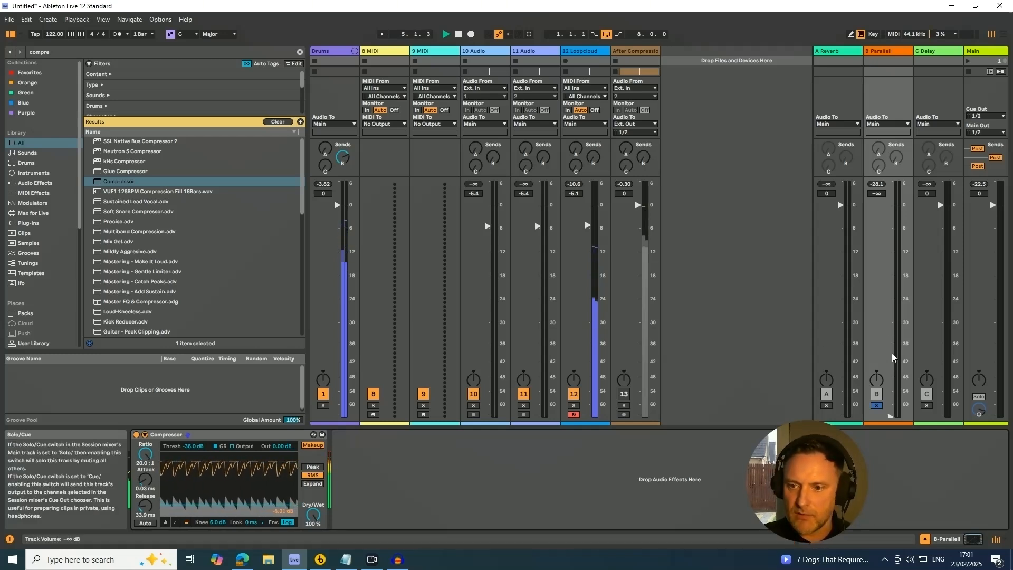
{"action": "left_click_drag", "start_coordinate": [892, 353], "coordinate": [891, 313]}
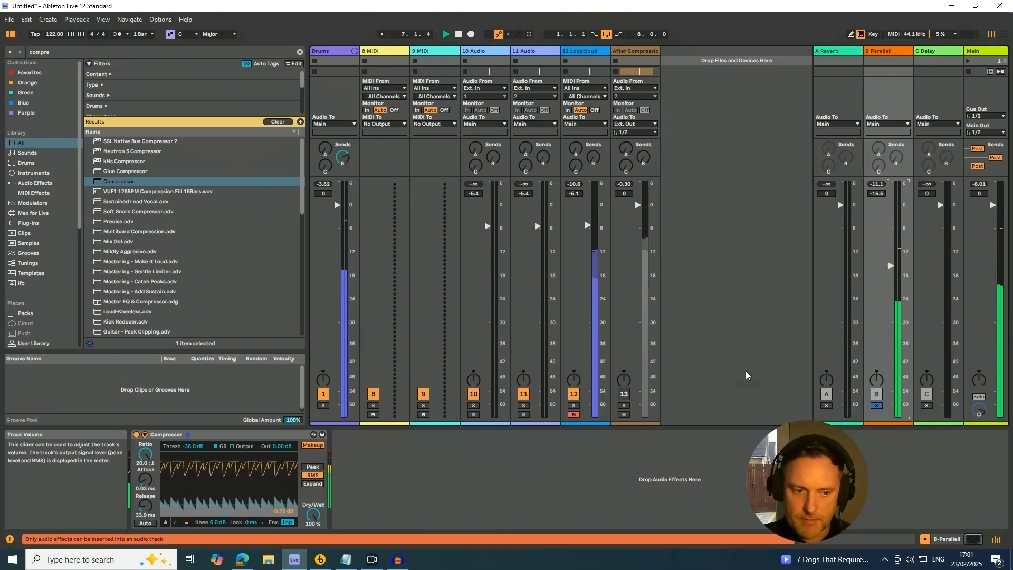
{"action": "left_click_drag", "start_coordinate": [232, 507], "coordinate": [233, 513]}
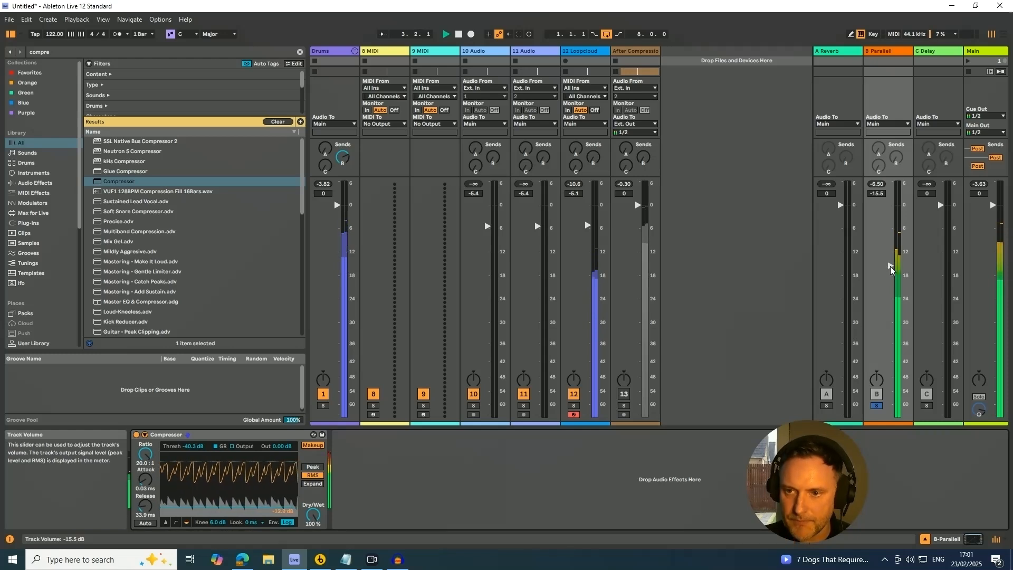
Step: Pull the Parallel return's fader fully down, unsolo the Parallel return, and restart playback
{"action": "left_click_drag", "start_coordinate": [894, 265], "coordinate": [892, 417]}
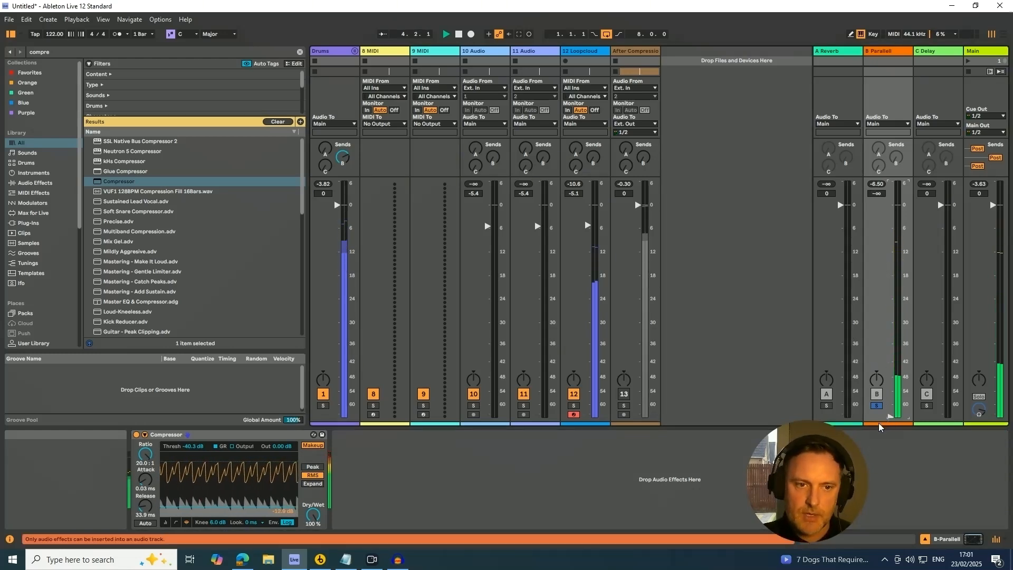
{"action": "key", "text": "space"}
{"action": "left_click", "coordinate": [876, 406]}
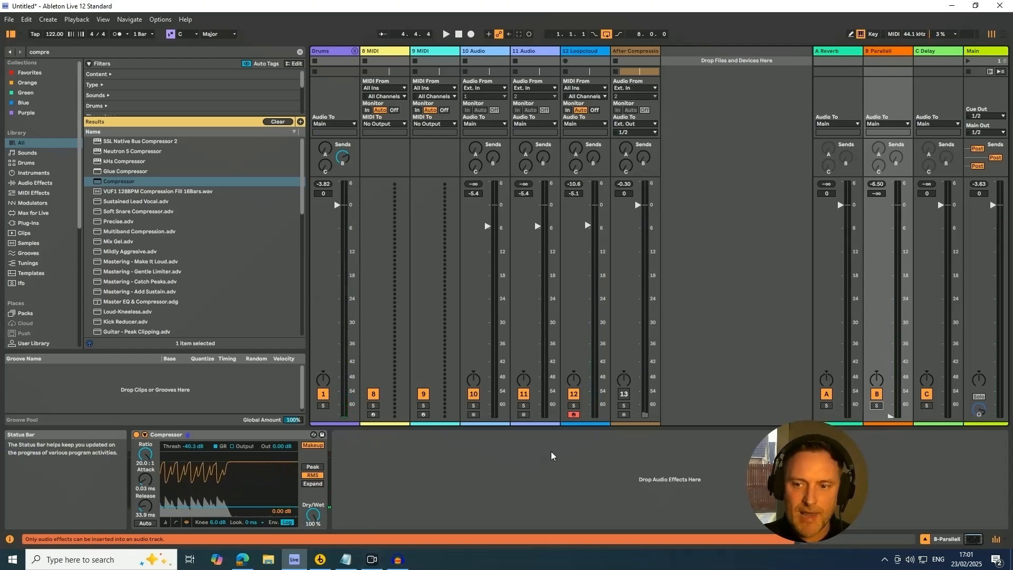
{"action": "mouse_move", "coordinate": [892, 417]}
{"action": "left_mouse_down"}
{"action": "mouse_move", "coordinate": [890, 304]}
{"action": "mouse_move", "coordinate": [890, 417]}
{"action": "left_mouse_up"}
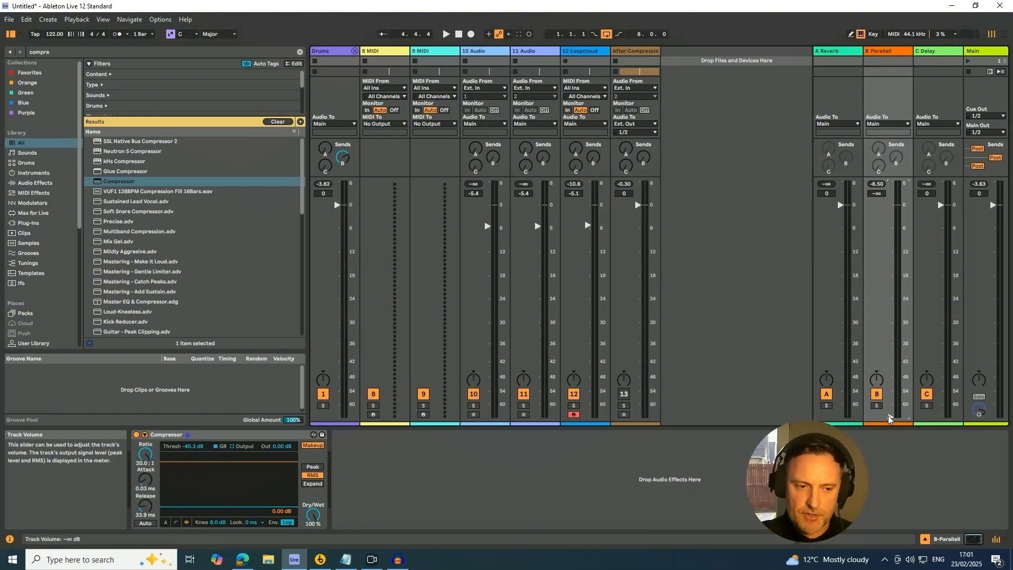
{"action": "key", "text": "space"}
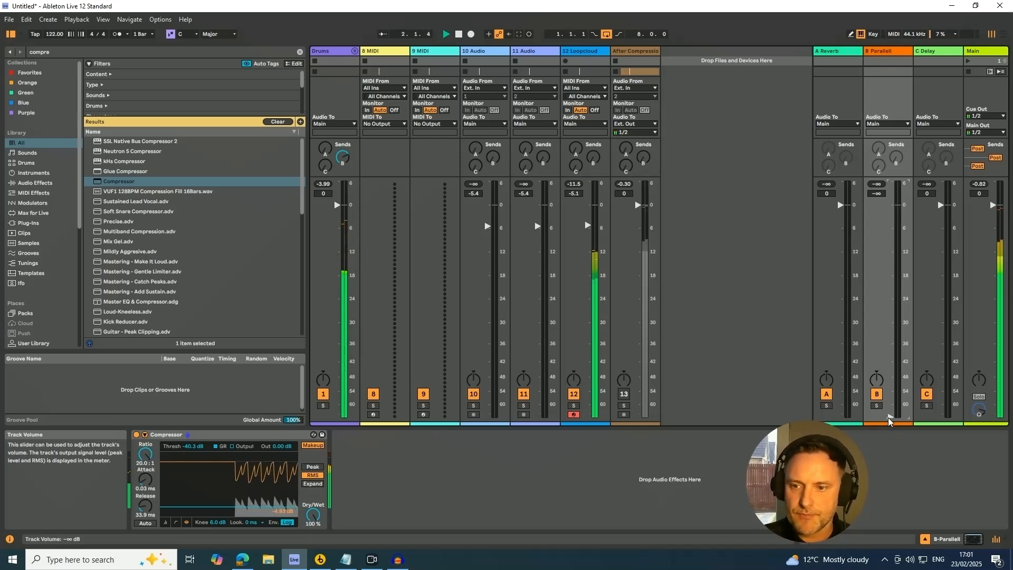
Step: Raise the Parallel return's volume to about -12.7 dB and switch the return off and on to compare
{"action": "left_click_drag", "start_coordinate": [891, 419], "coordinate": [891, 252]}
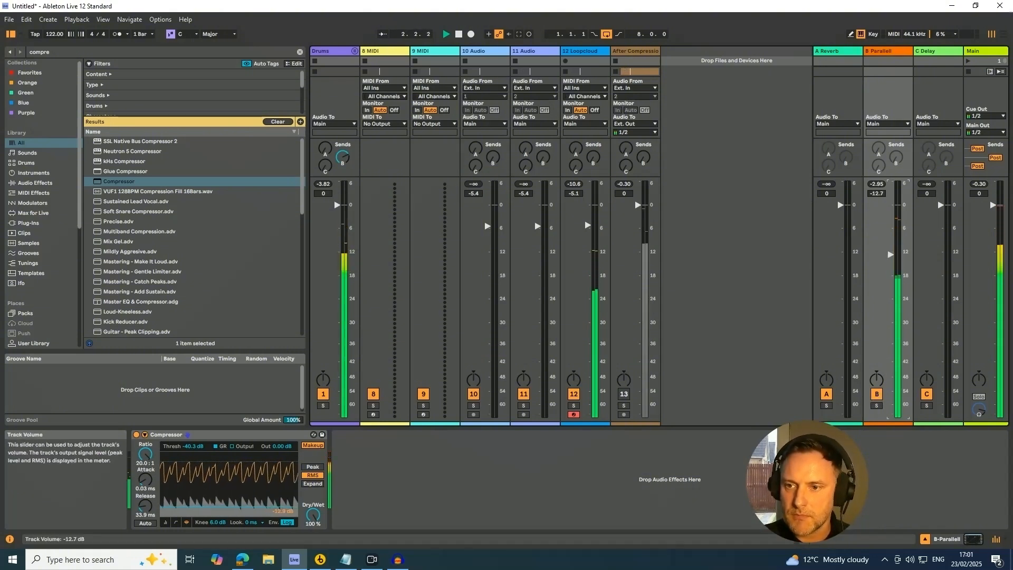
{"action": "left_click", "coordinate": [876, 395]}
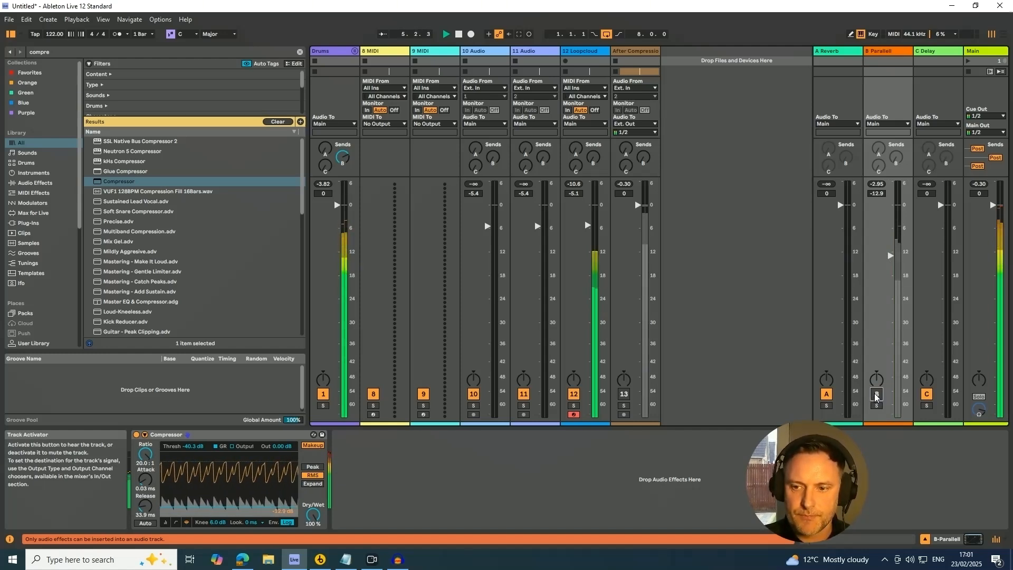
{"action": "left_click", "coordinate": [876, 395]}
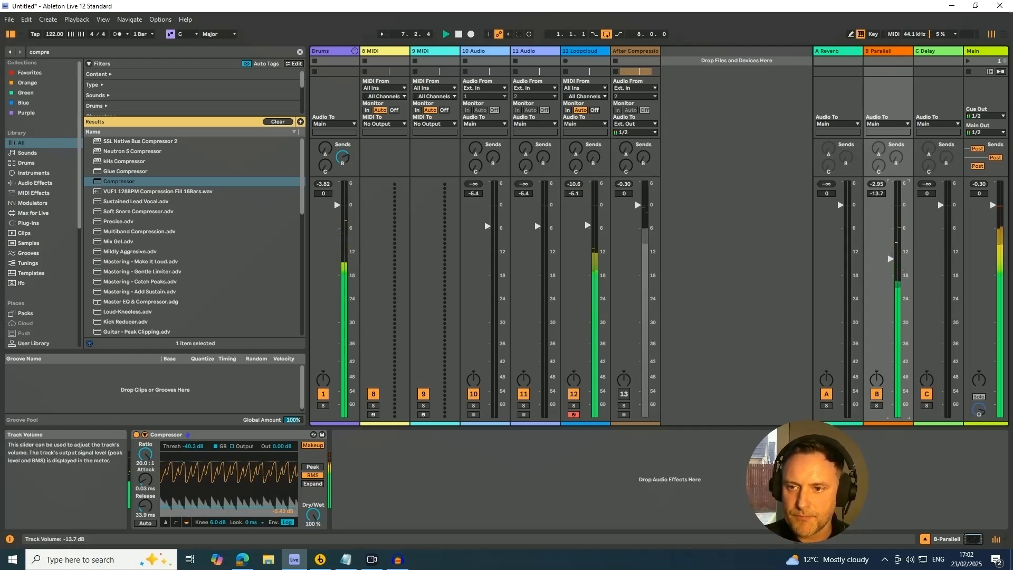
Step: Lower the Parallel return's volume to about -14.7 dB and toggle the return on and off repeatedly to compare
{"action": "left_click_drag", "start_coordinate": [891, 260], "coordinate": [890, 262]}
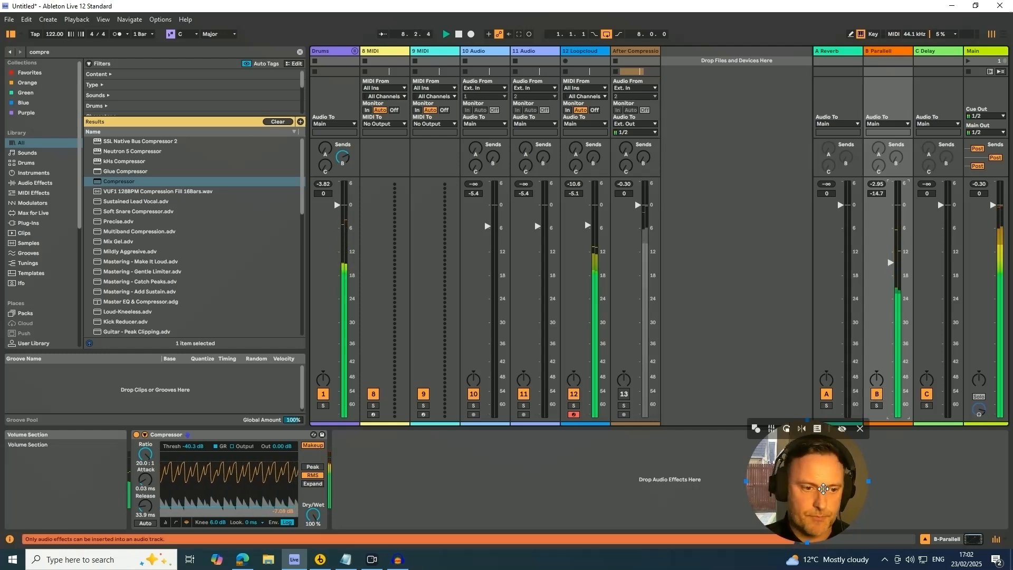
{"action": "left_click", "coordinate": [877, 395]}
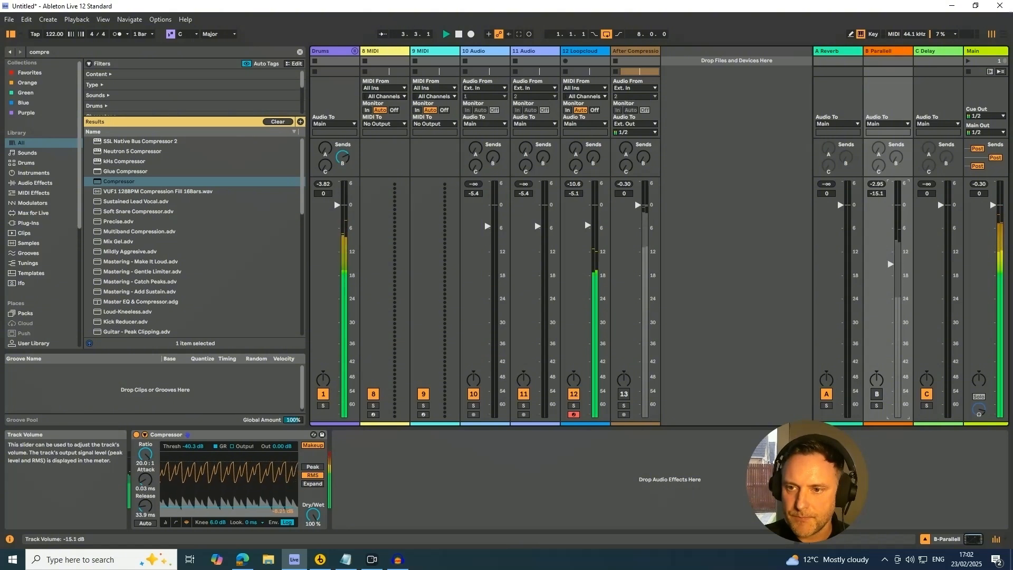
{"action": "left_click", "coordinate": [877, 394]}
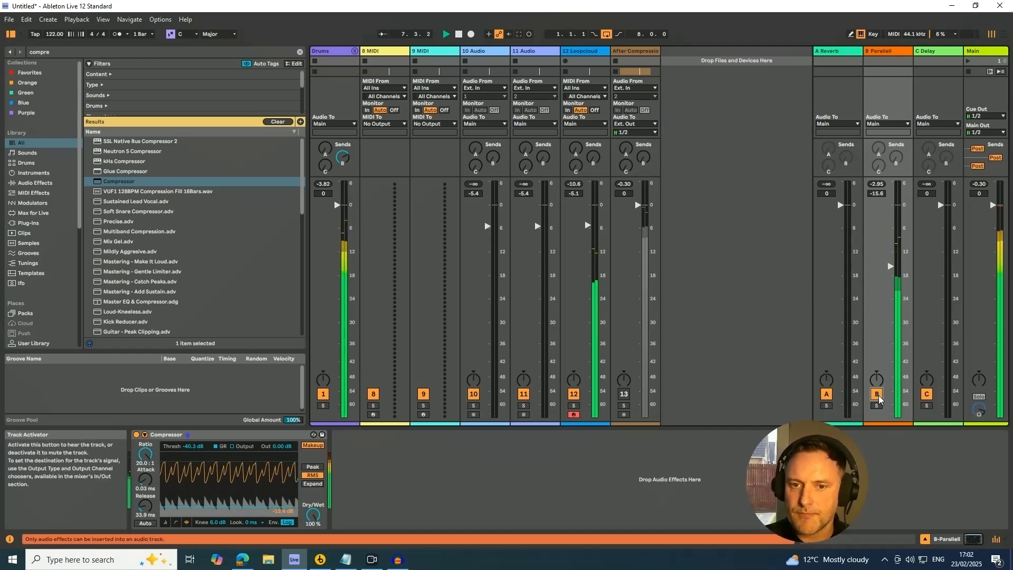
{"action": "left_click", "coordinate": [877, 394]}
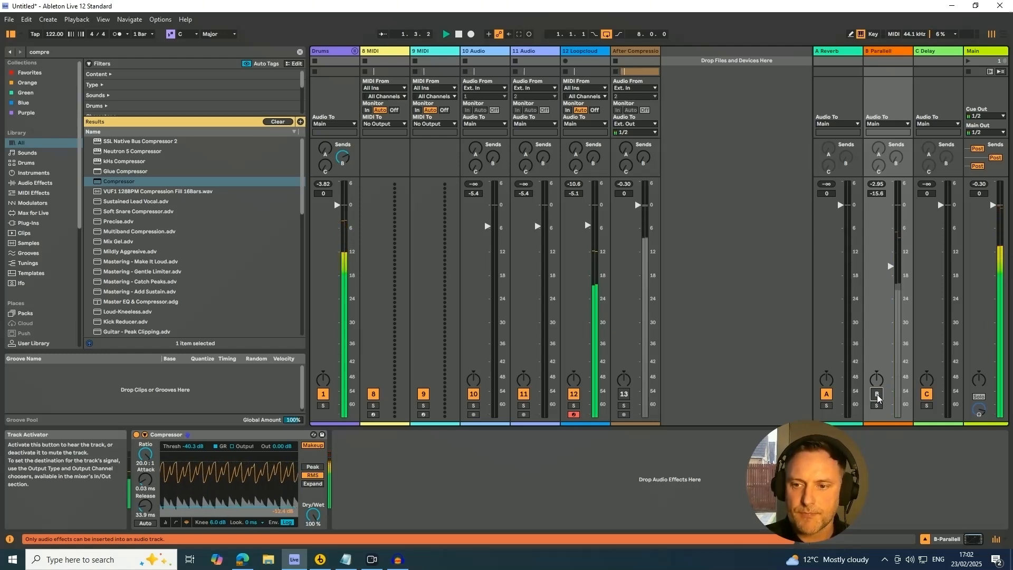
{"action": "left_click", "coordinate": [878, 395]}
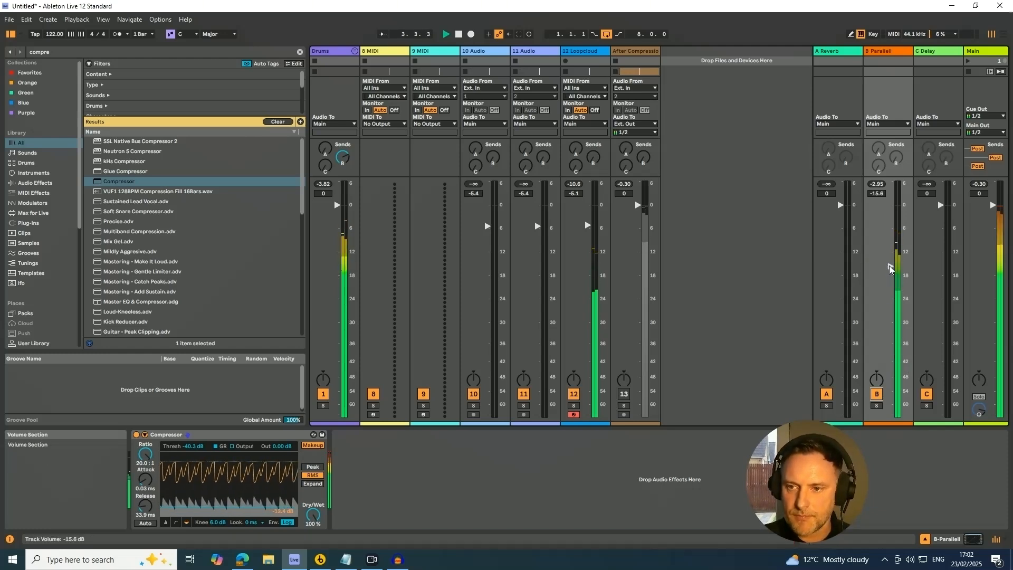
Step: Set the Parallel return's volume to about -14.3 dB and switch the return off and back on
{"action": "left_click_drag", "start_coordinate": [890, 269], "coordinate": [891, 261]}
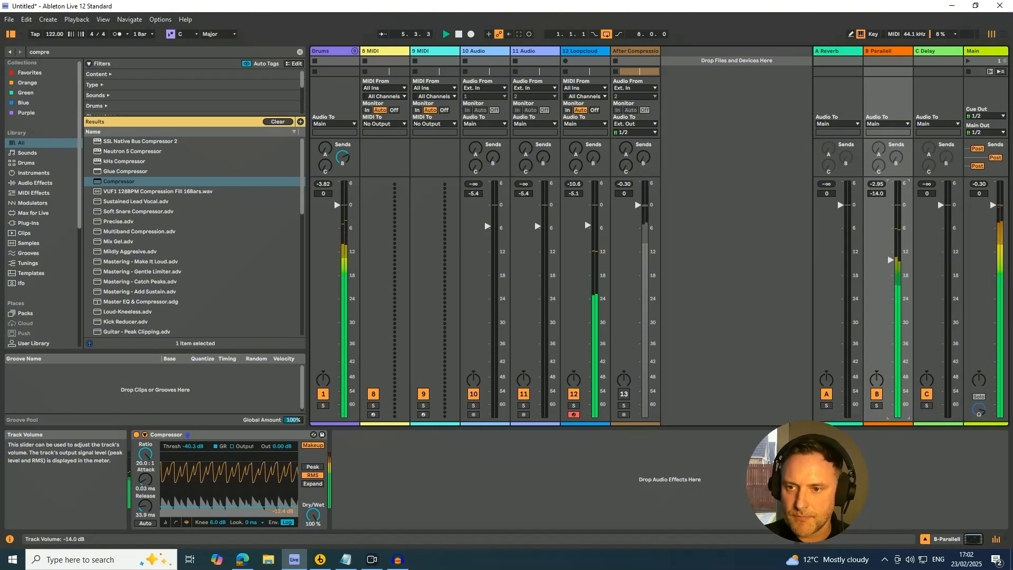
{"action": "left_click", "coordinate": [877, 394]}
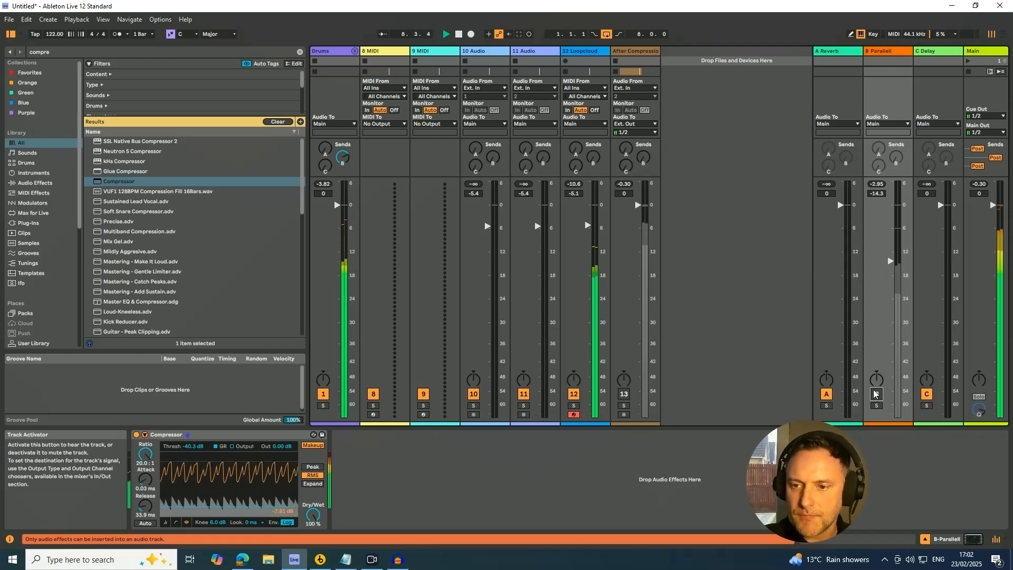
{"action": "left_click", "coordinate": [876, 393]}
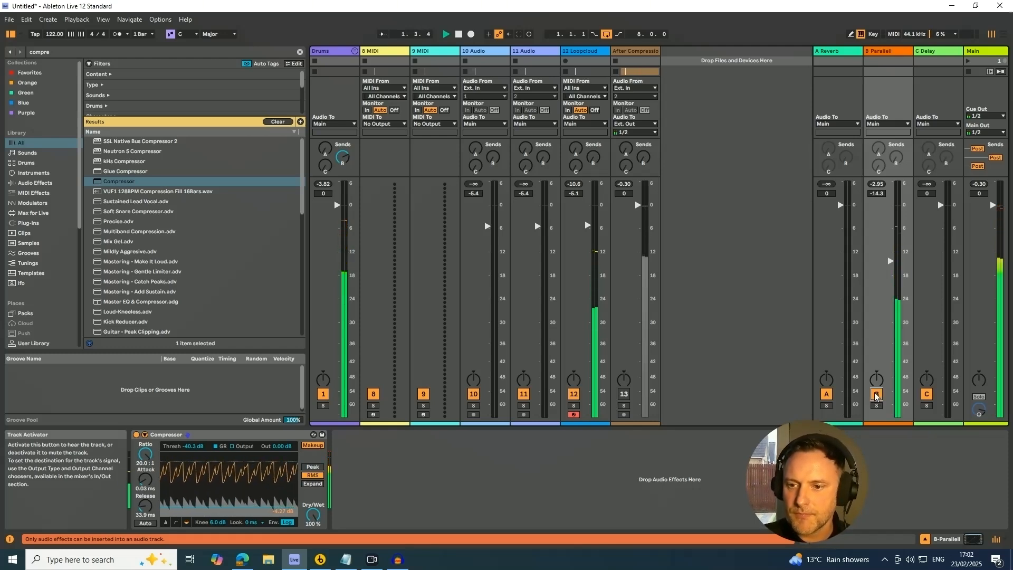